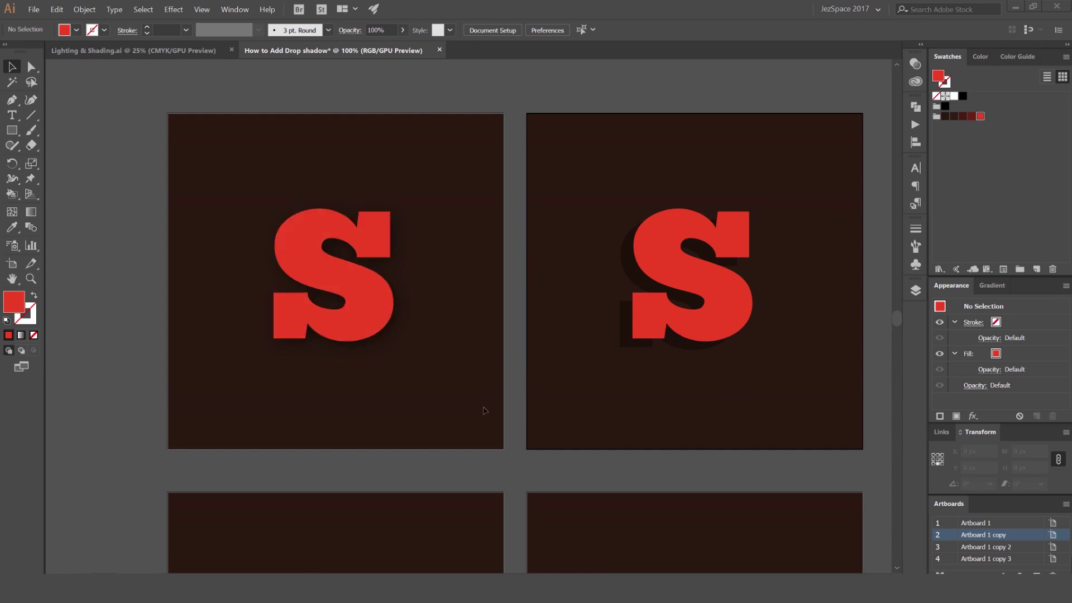
Examine the soft and hard drop shadow examples on the first two artboards and locate the plain letters below them.
scroll(296, 419, up, 2)
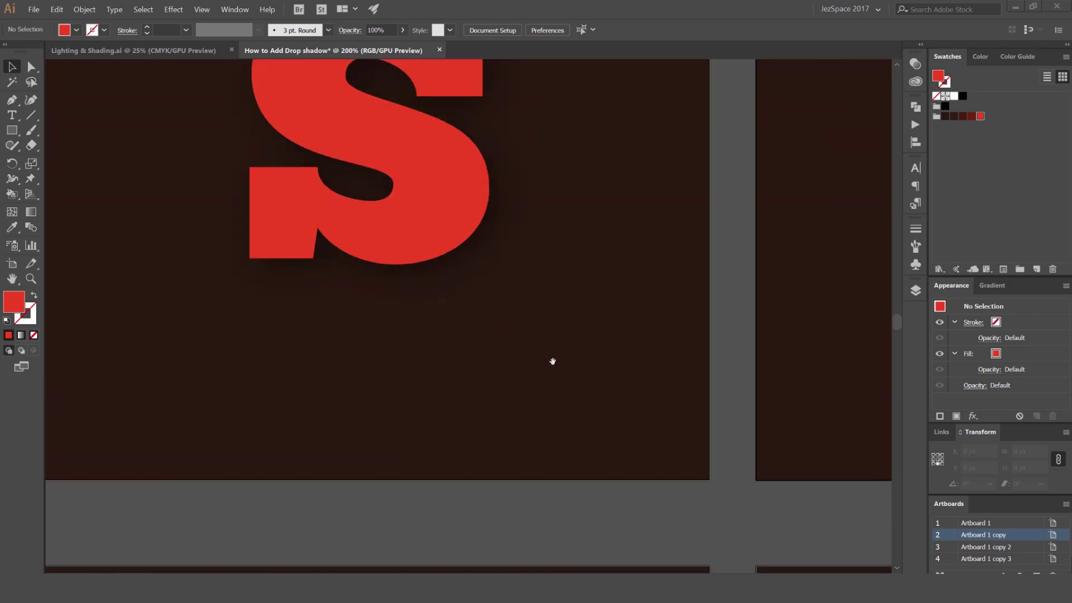
drag(618, 206, 652, 317)
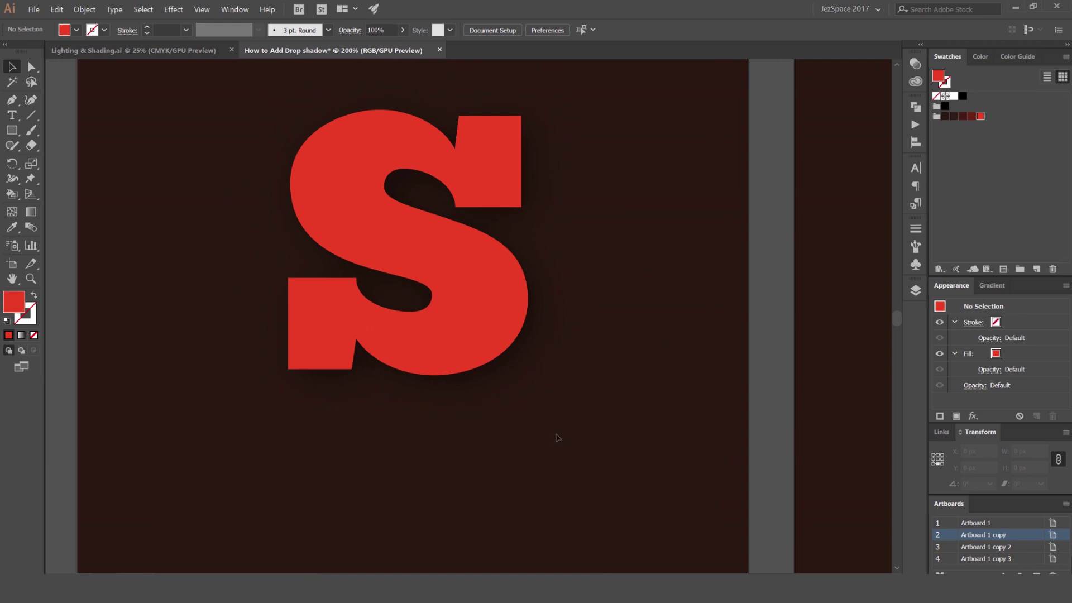
scroll(718, 407, right, 10)
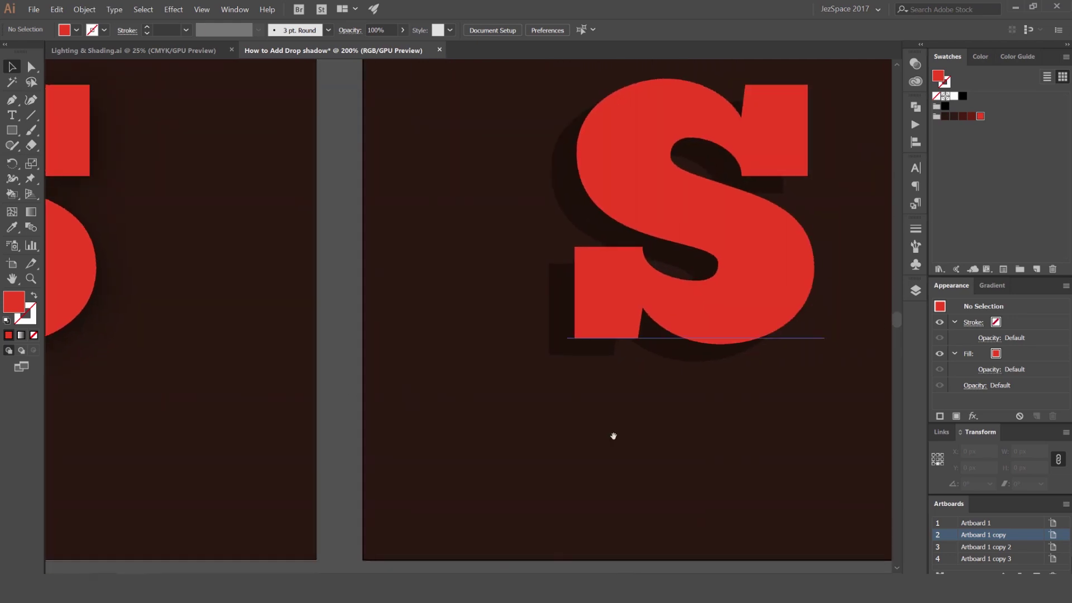
drag(746, 466, 617, 504)
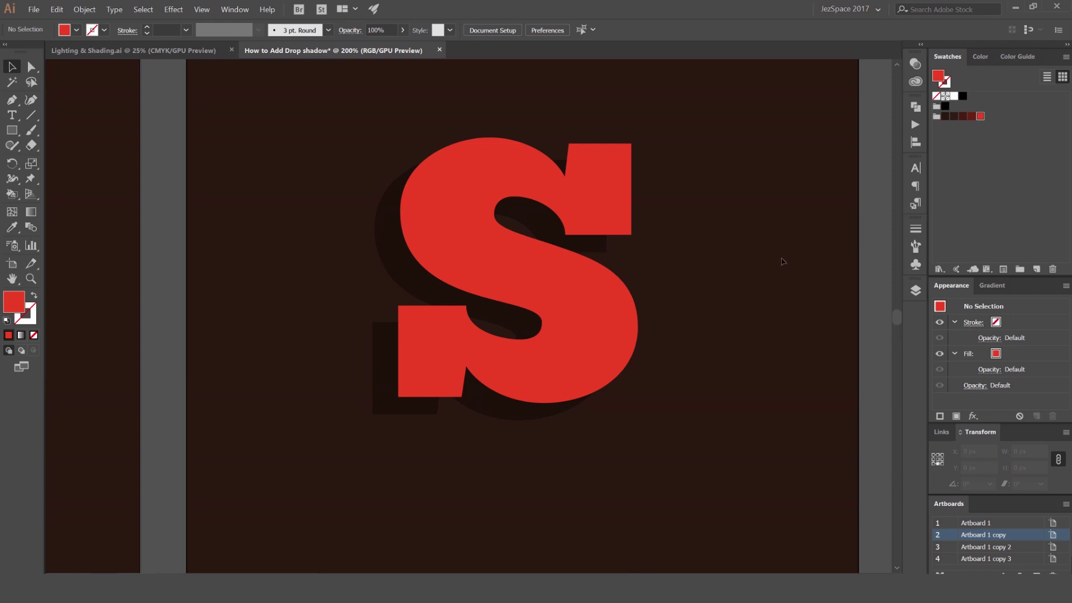
scroll(787, 263, down, 2)
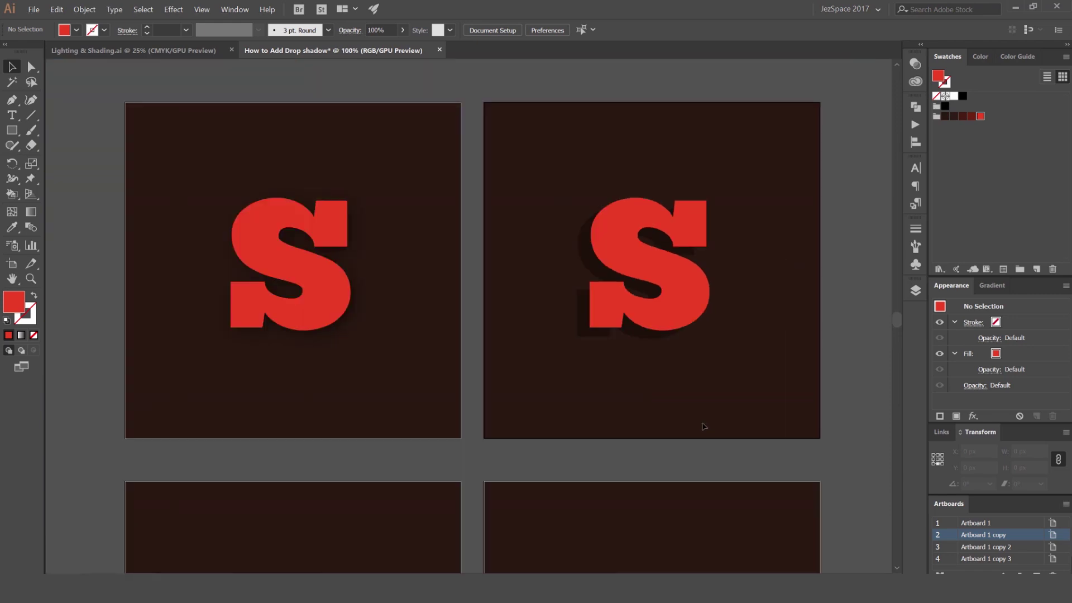
scroll(541, 428, down, 1)
scroll(541, 429, down, 5)
scroll(589, 407, left, 2)
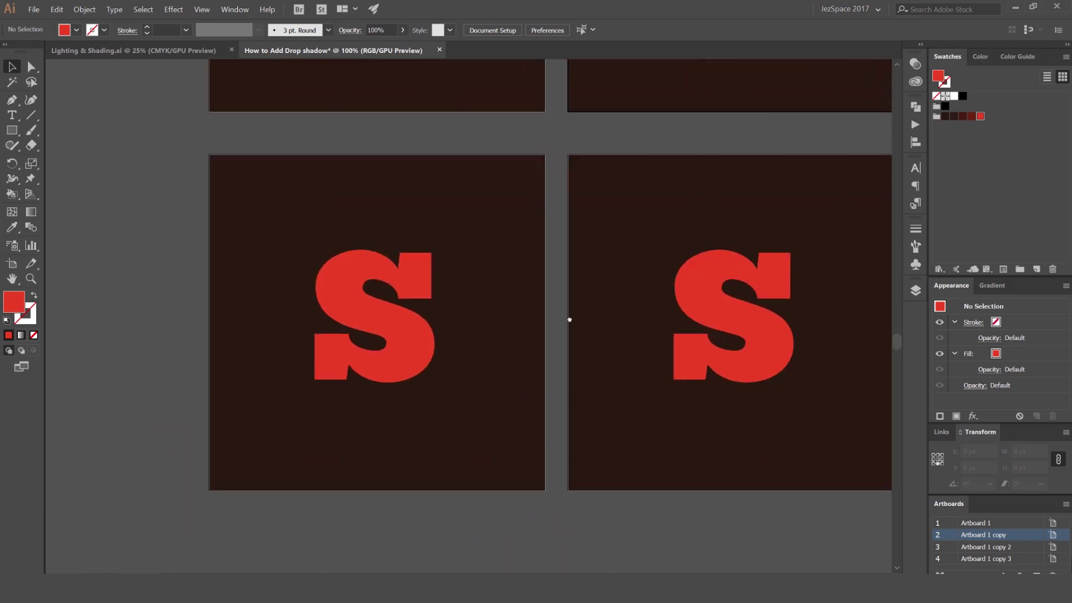
Select the red letter S on Artboard 1 copy 2 and float the Appearance panel beside it.
scroll(379, 304, up, 1)
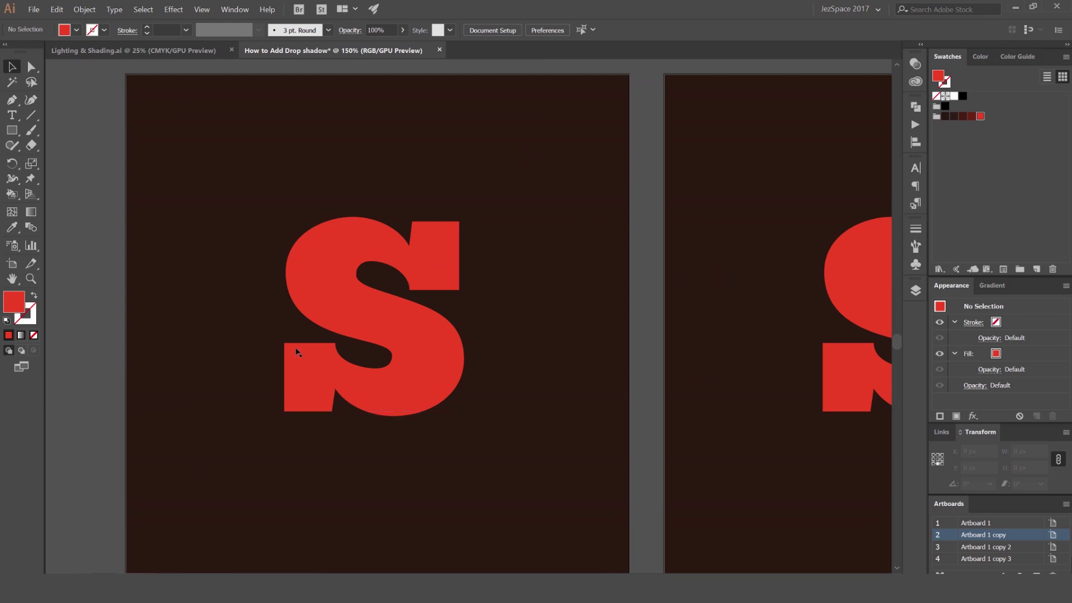
drag(513, 248, 638, 219)
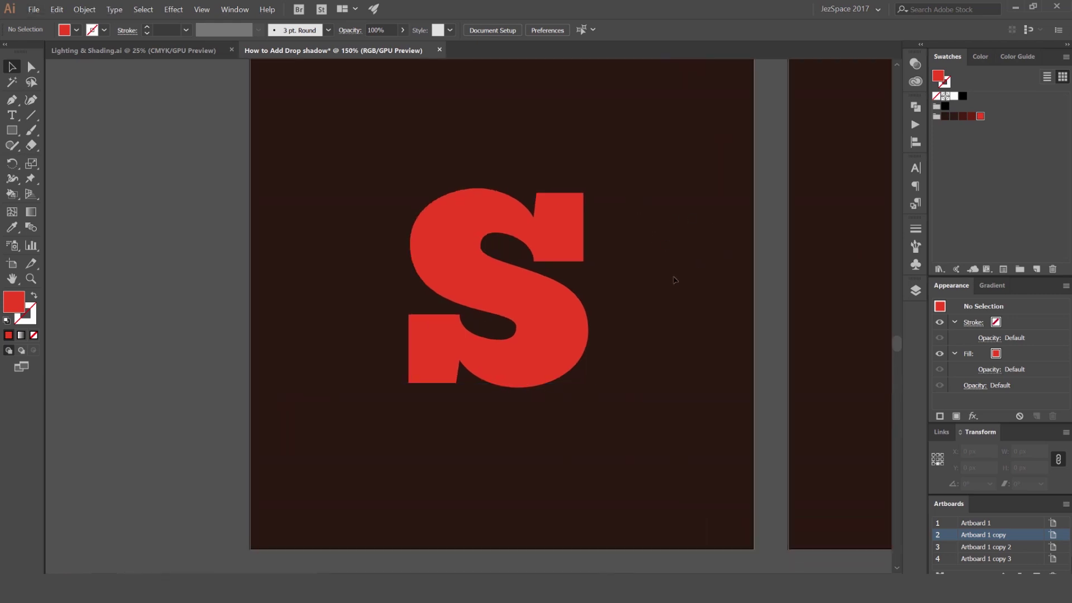
click(539, 260)
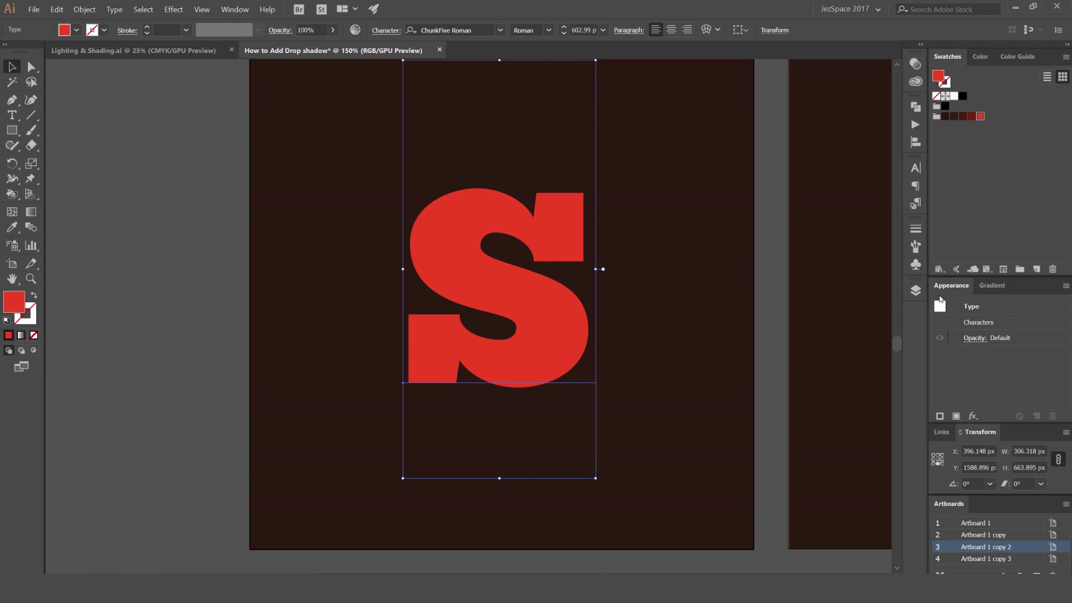
click(235, 9)
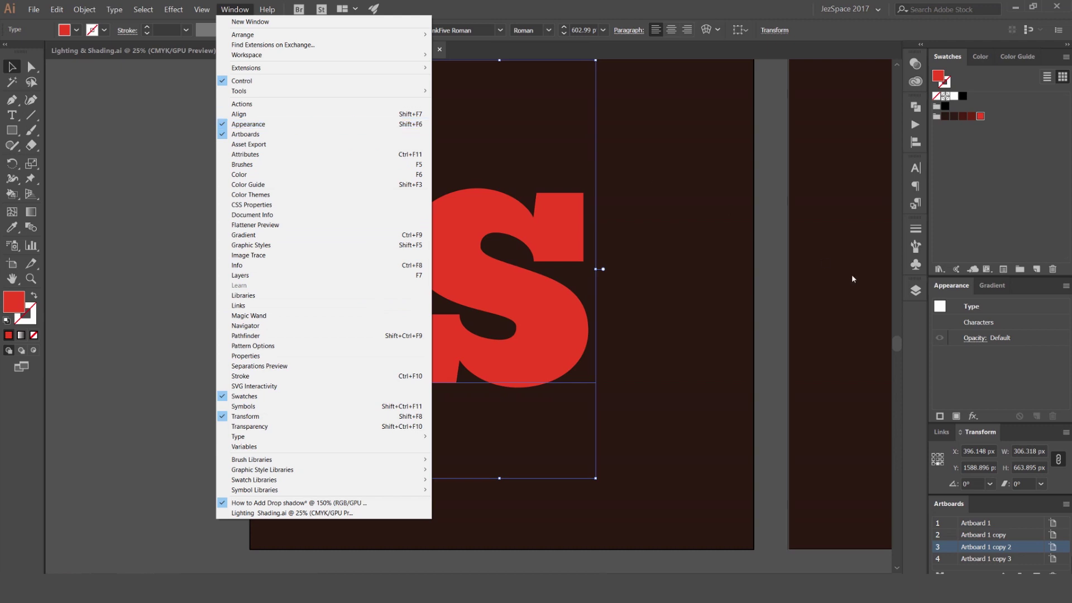
click(952, 291)
drag(952, 286, 730, 161)
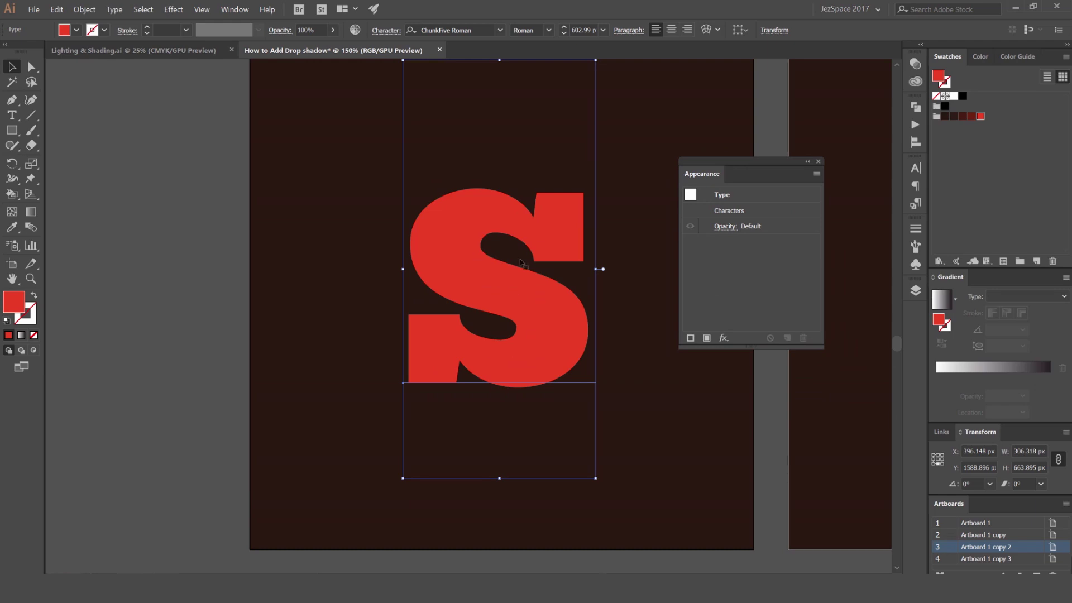
Try moving the S and entering extra letters in its text, undoing each change.
drag(525, 260, 382, 275)
key(ctrl+z)
key(t)
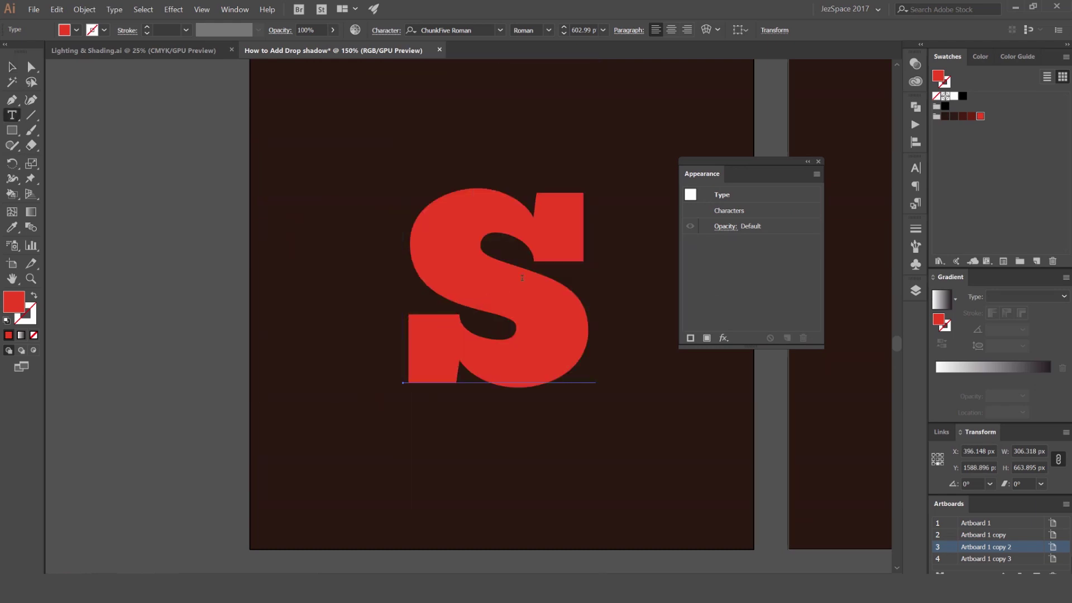
click(523, 277)
text(ssas)
key(ctrl+z)
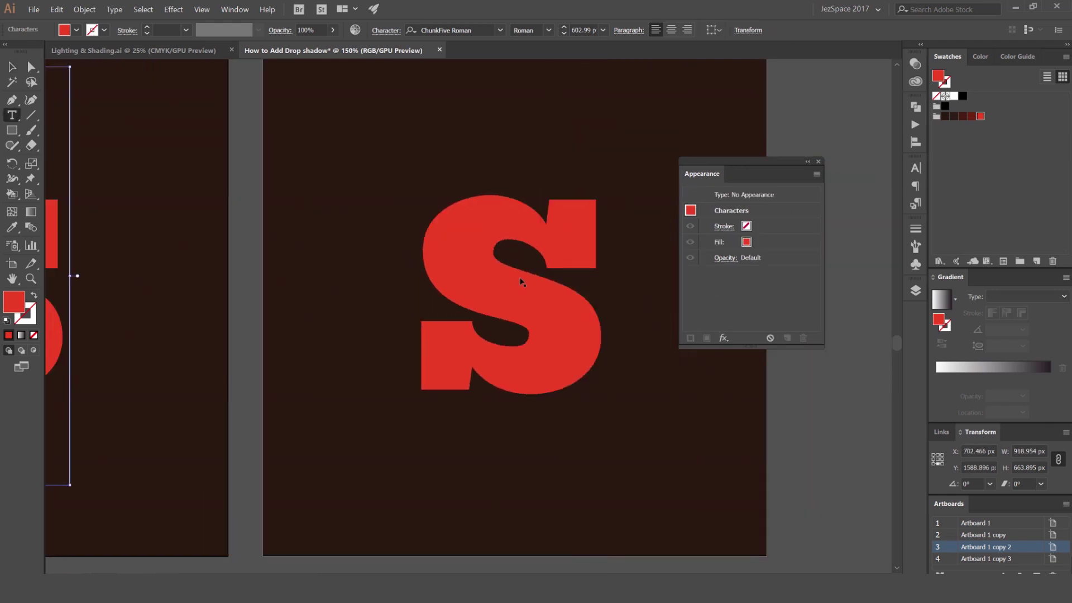
click(11, 66)
drag(231, 152, 699, 130)
drag(546, 163, 482, 177)
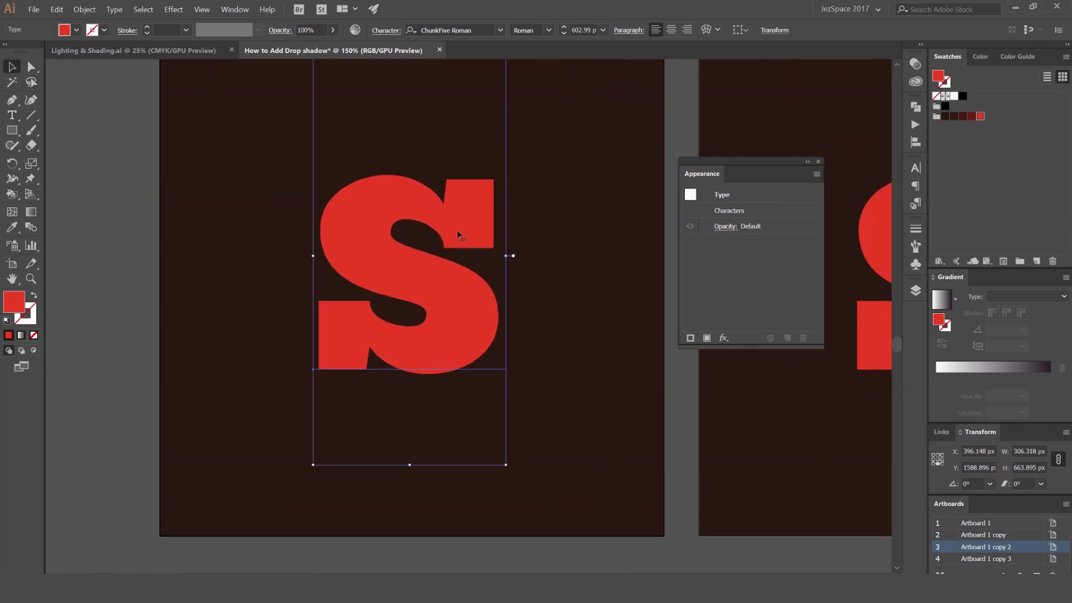
Reselect the S as a type object and start a Stylize Drop Shadow effect on it with preview enabled.
click(736, 197)
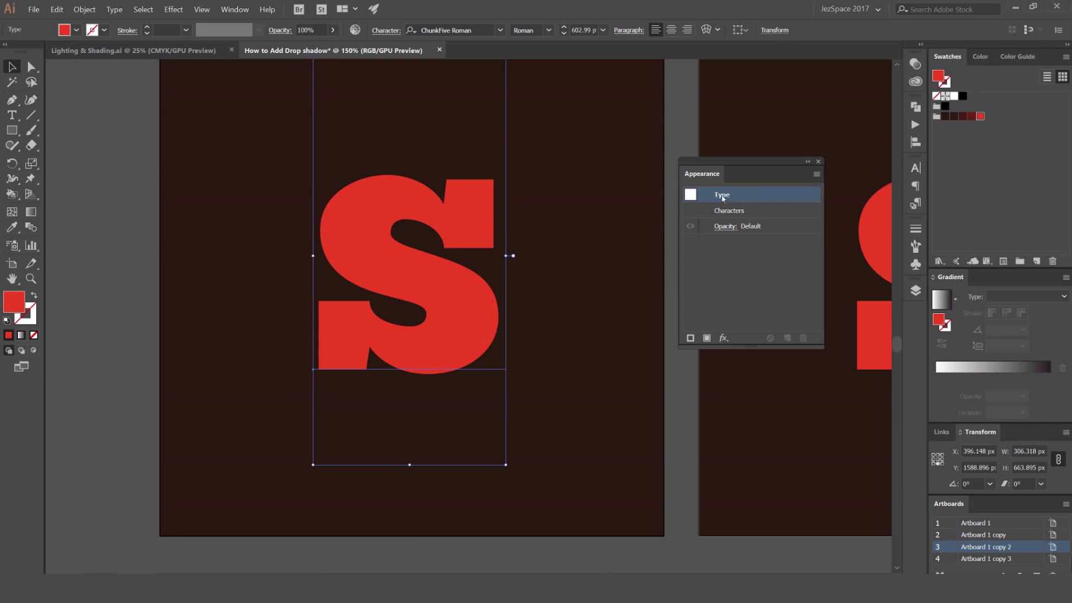
key(ctrl+shift+a)
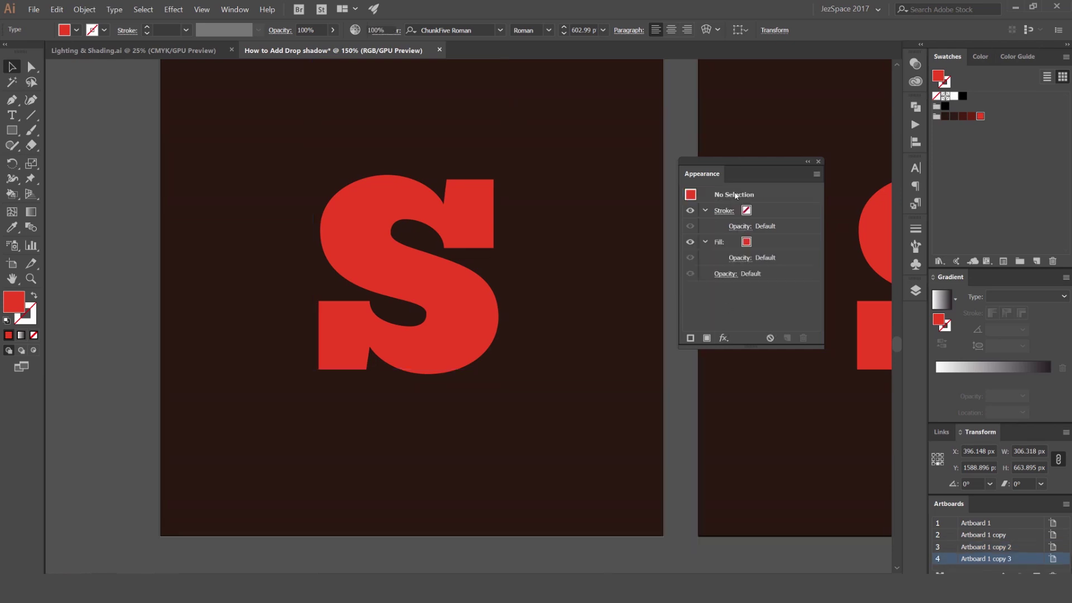
click(466, 233)
drag(720, 178, 721, 189)
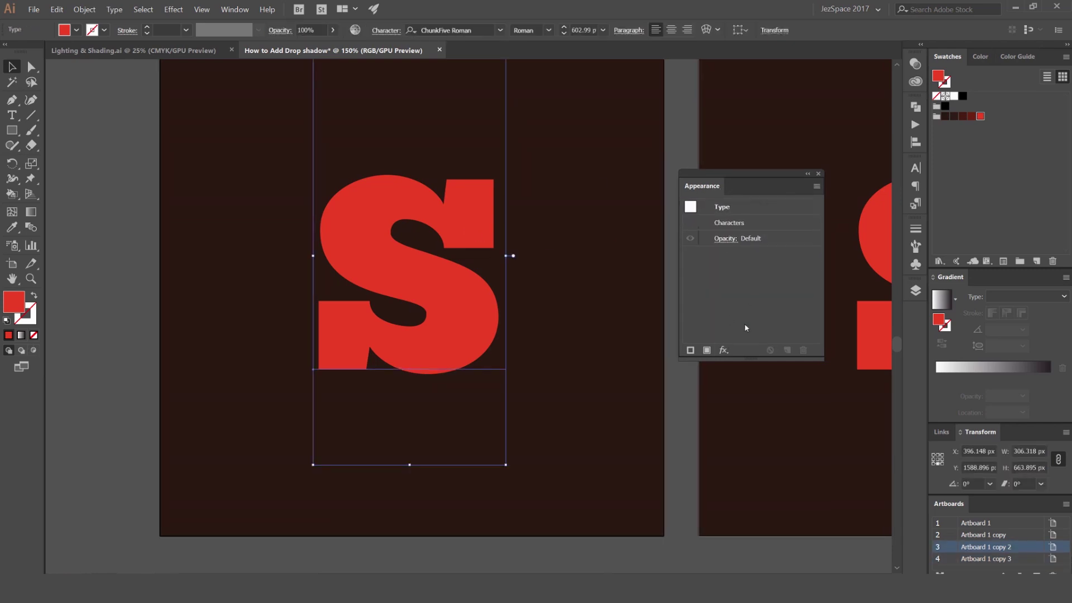
click(725, 352)
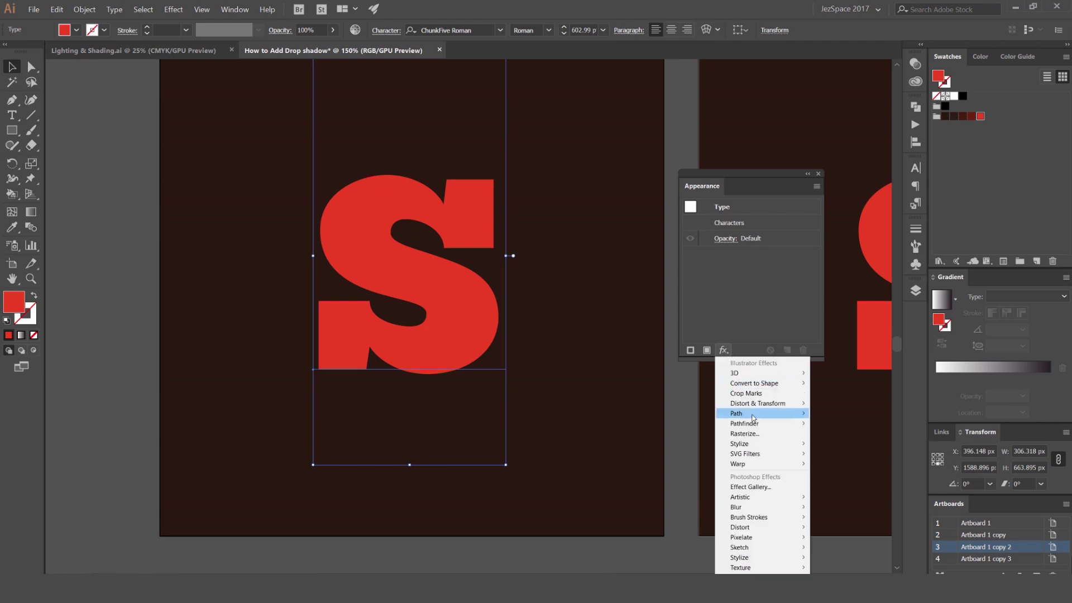
mouse_move(757, 442)
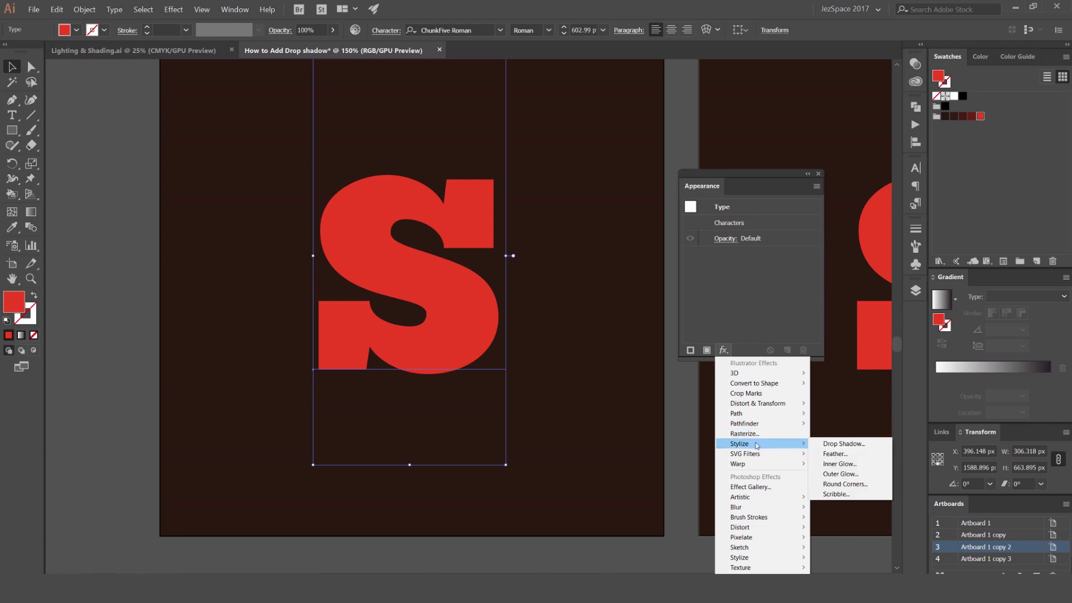
click(835, 444)
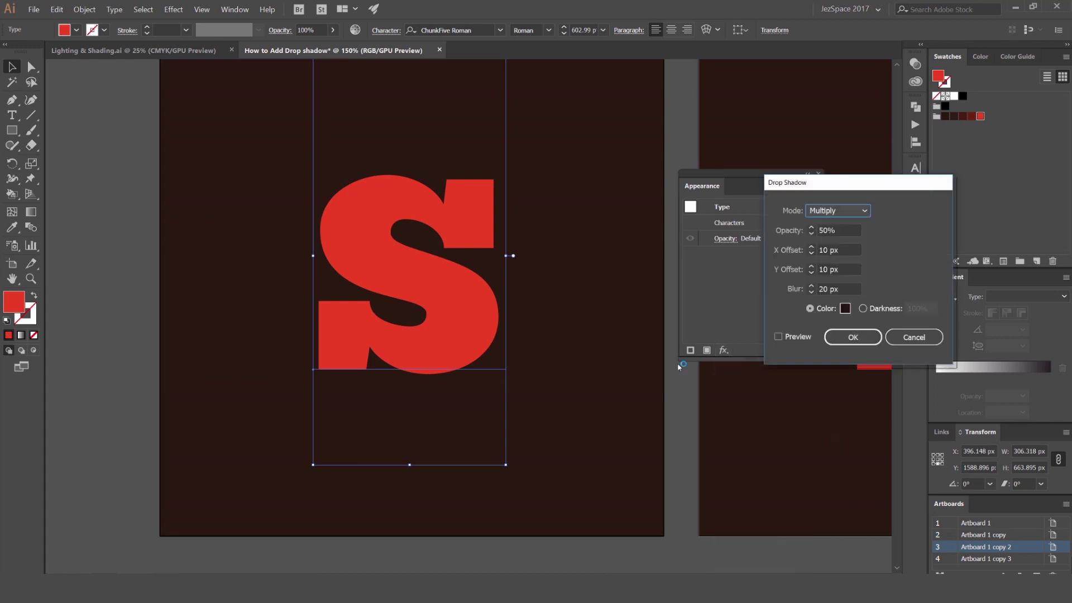
drag(811, 183, 625, 166)
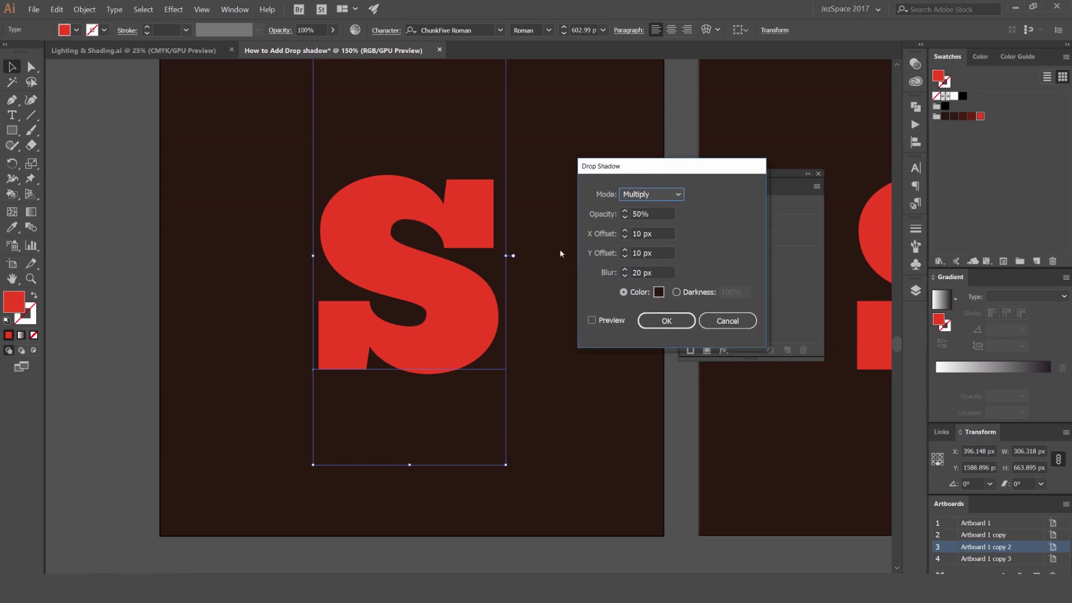
click(591, 320)
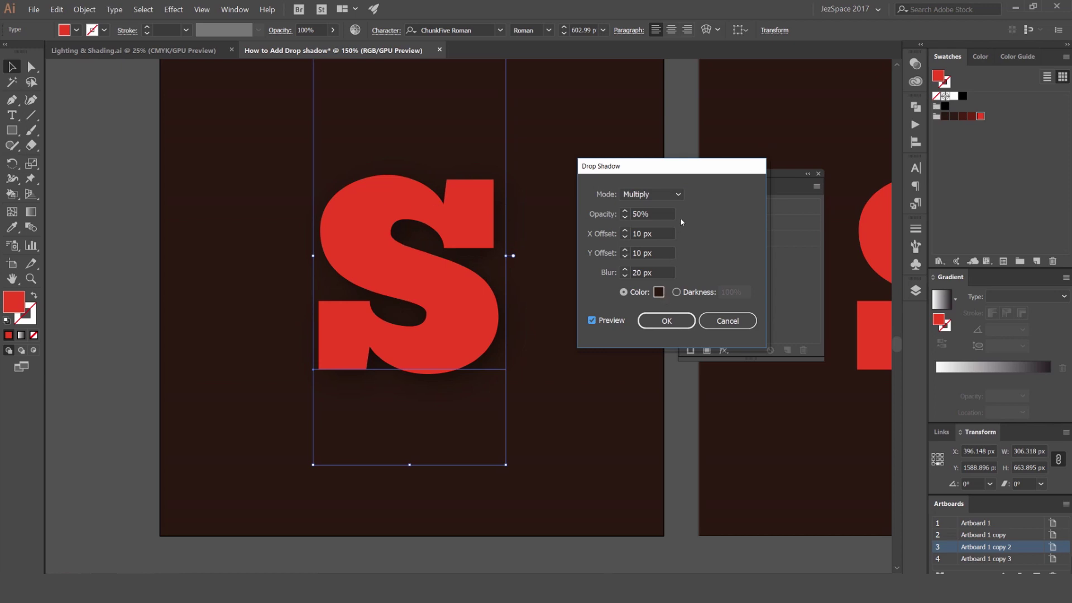
Set the drop shadow's color to the dark brown swatch R=41 G=24 B=14.
click(659, 292)
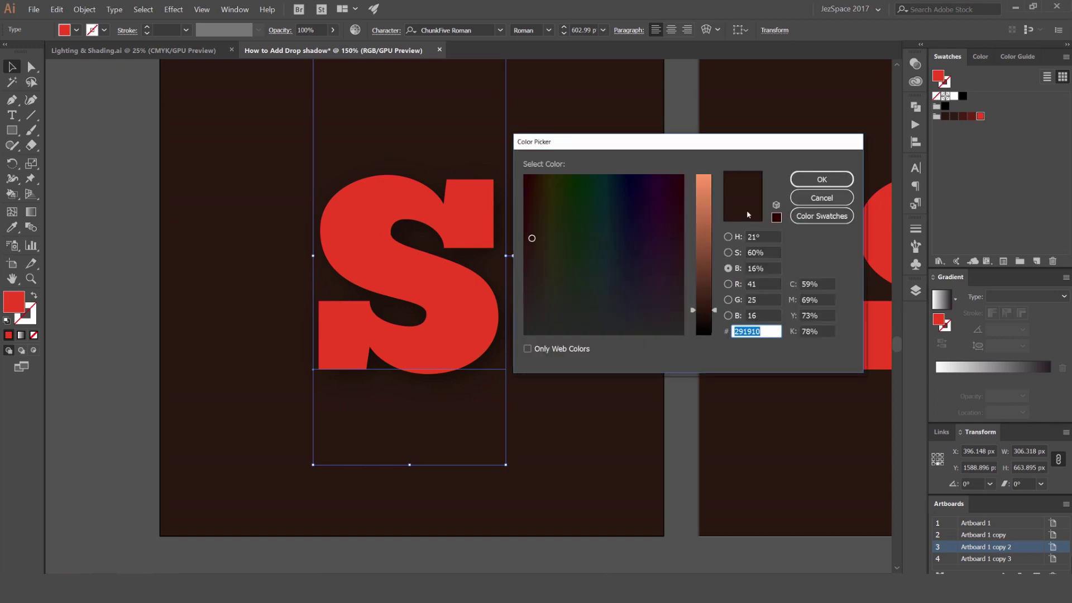
click(629, 203)
drag(629, 203, 603, 229)
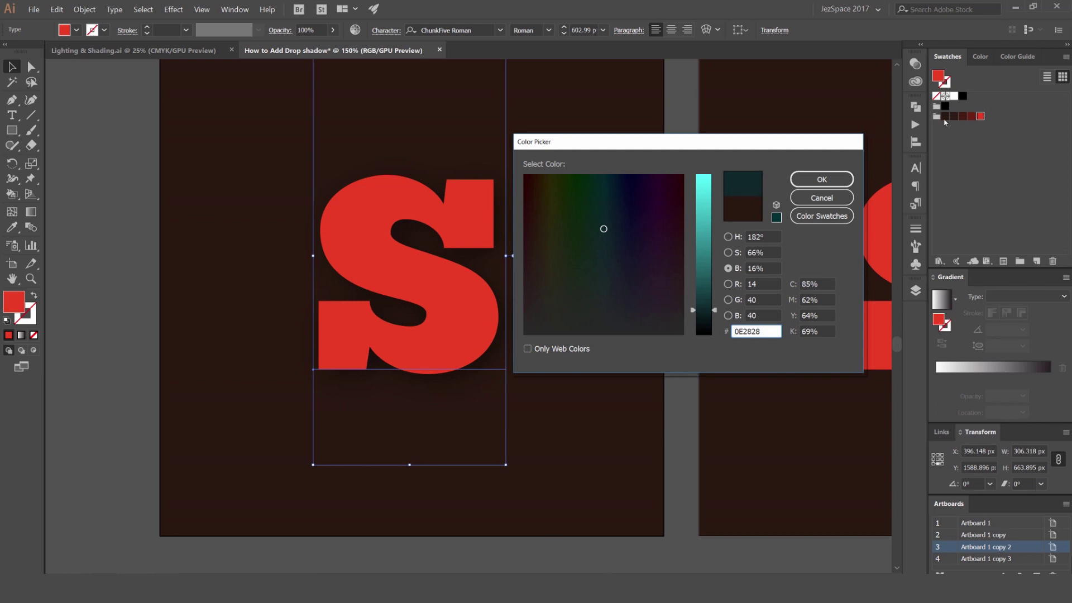
click(813, 217)
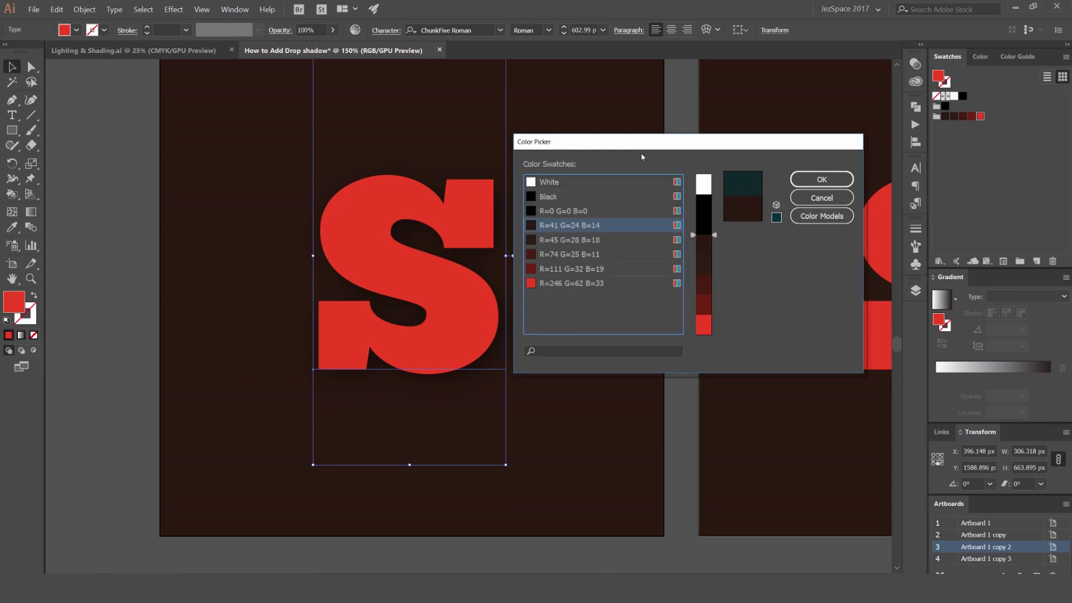
drag(625, 145, 659, 142)
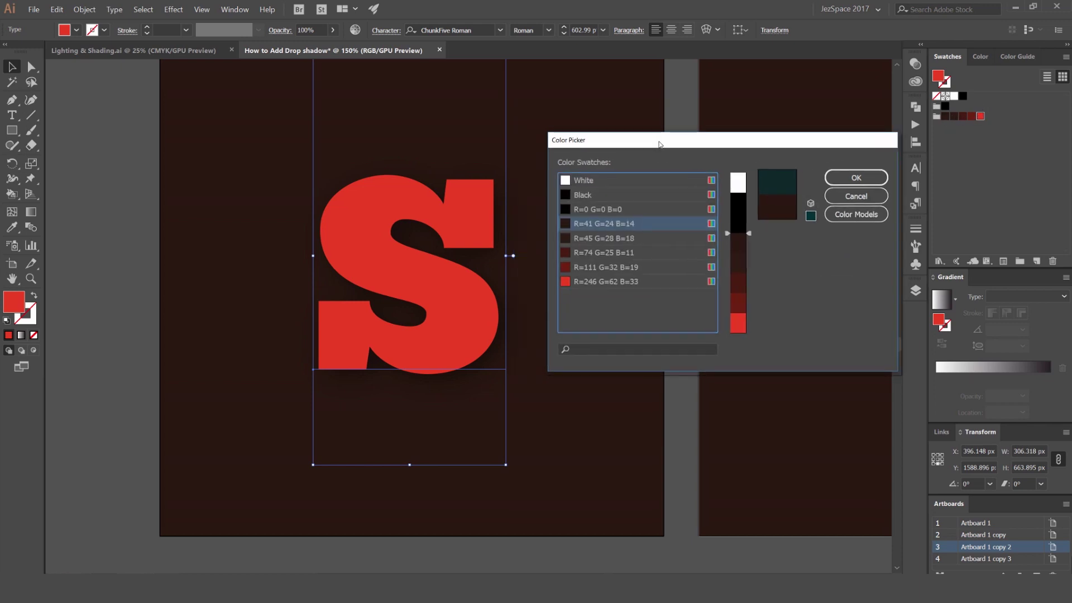
click(588, 210)
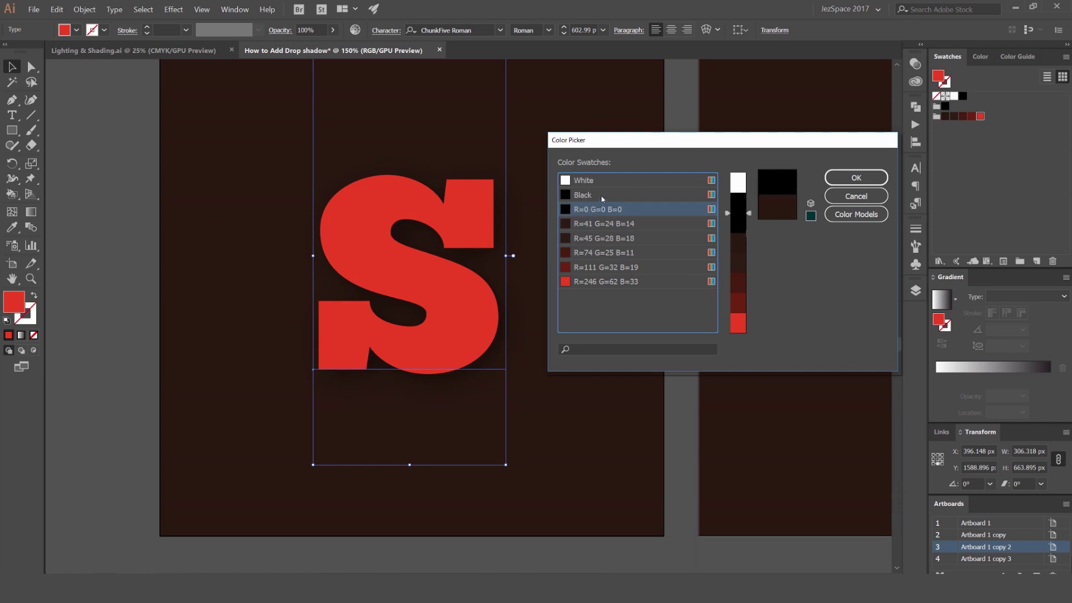
click(619, 222)
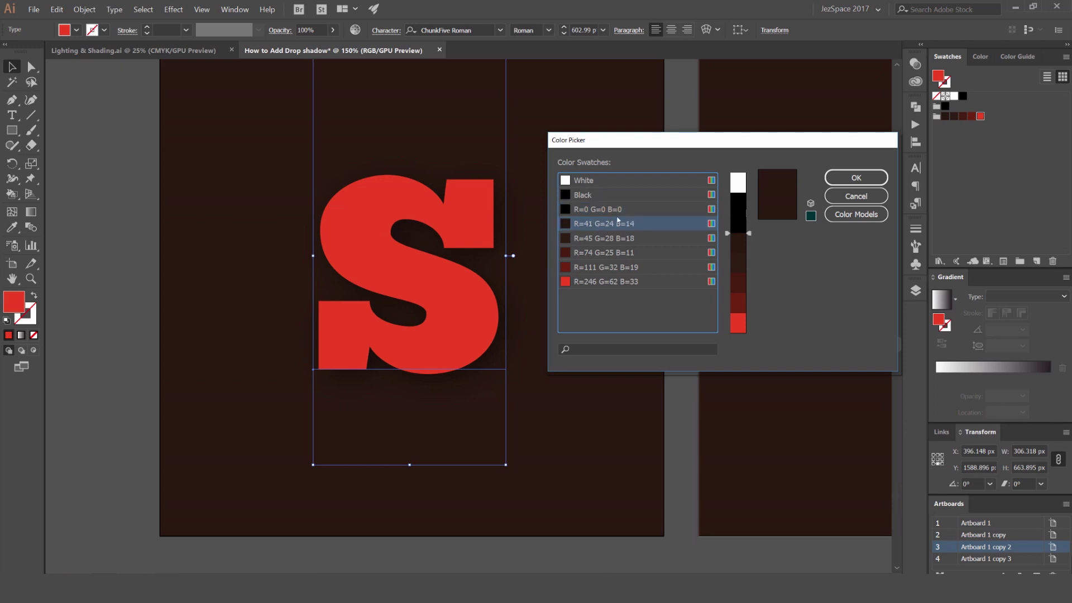
click(845, 178)
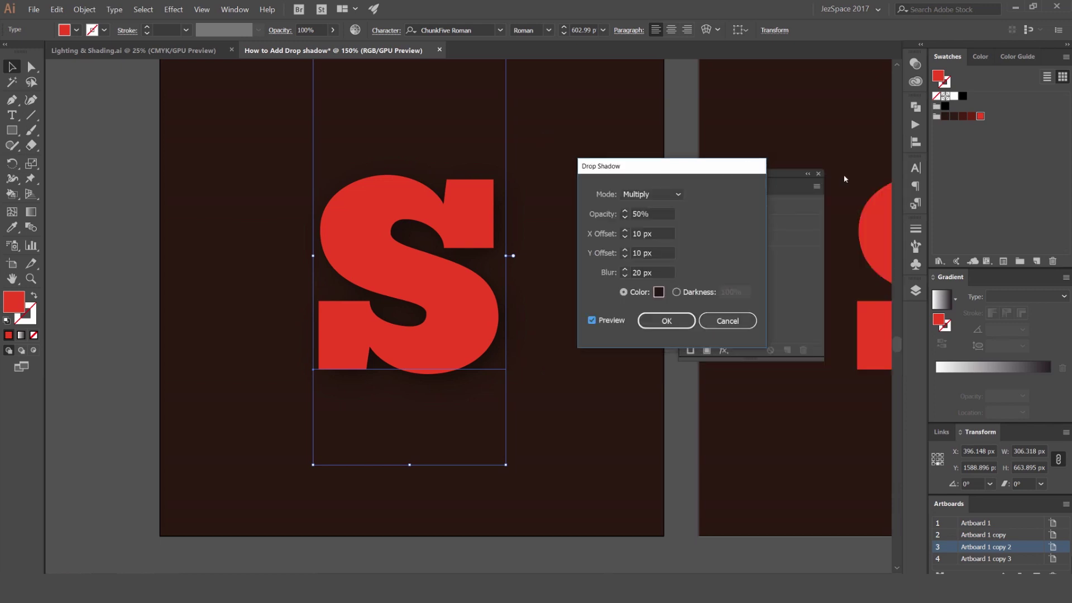
Try the Normal blending mode for the drop shadow and return it to Multiply.
click(648, 194)
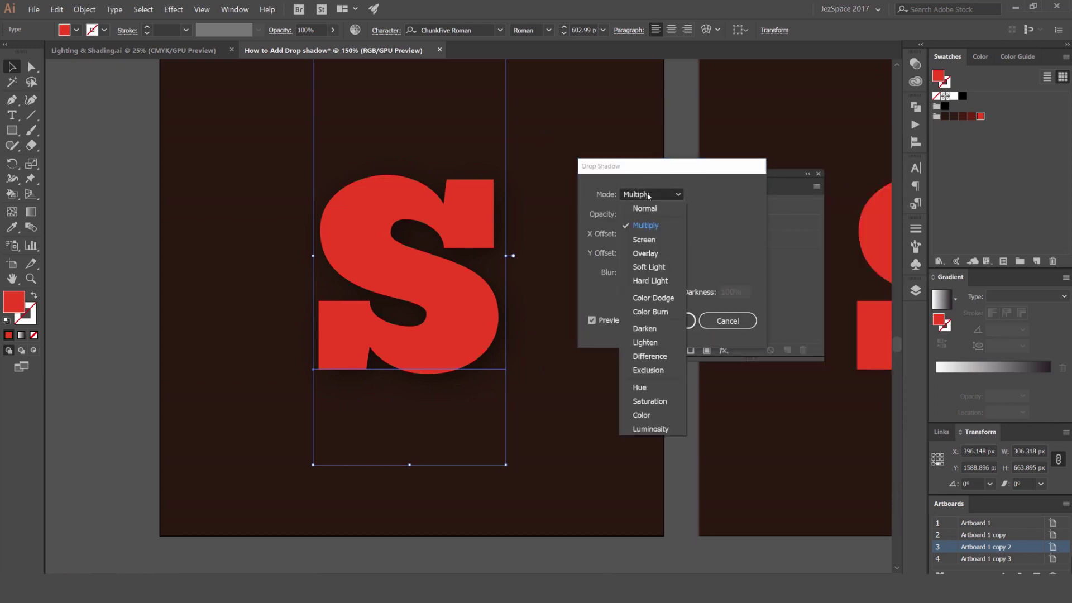
click(648, 208)
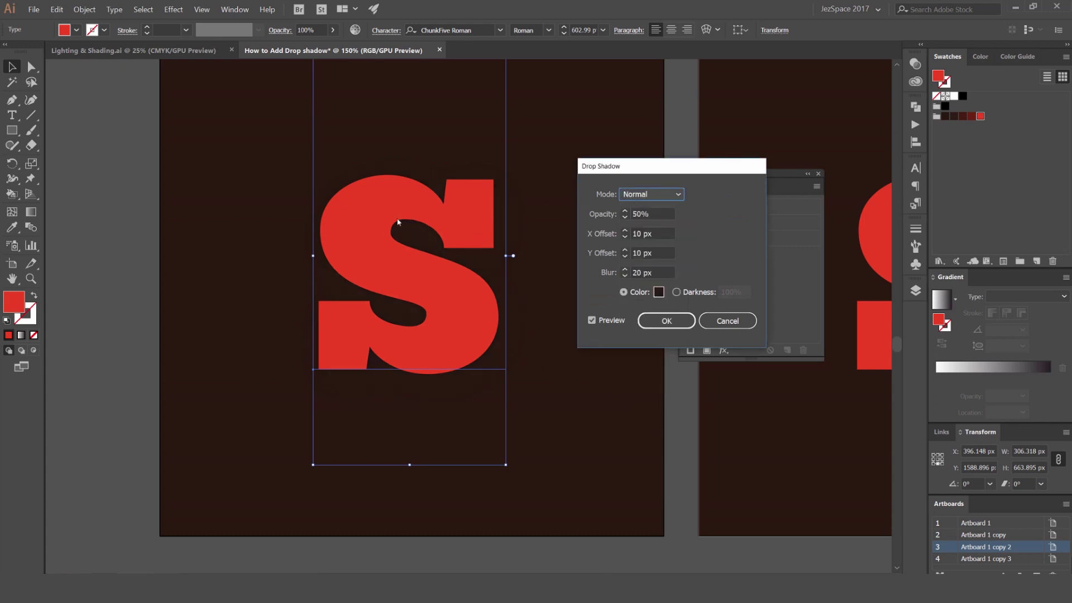
click(651, 194)
click(637, 225)
Try stronger and weaker opacities for the drop shadow and settle on 80%.
click(625, 211)
click(625, 211)
shift+click(625, 212)
shift+click(624, 212)
shift+click(625, 212)
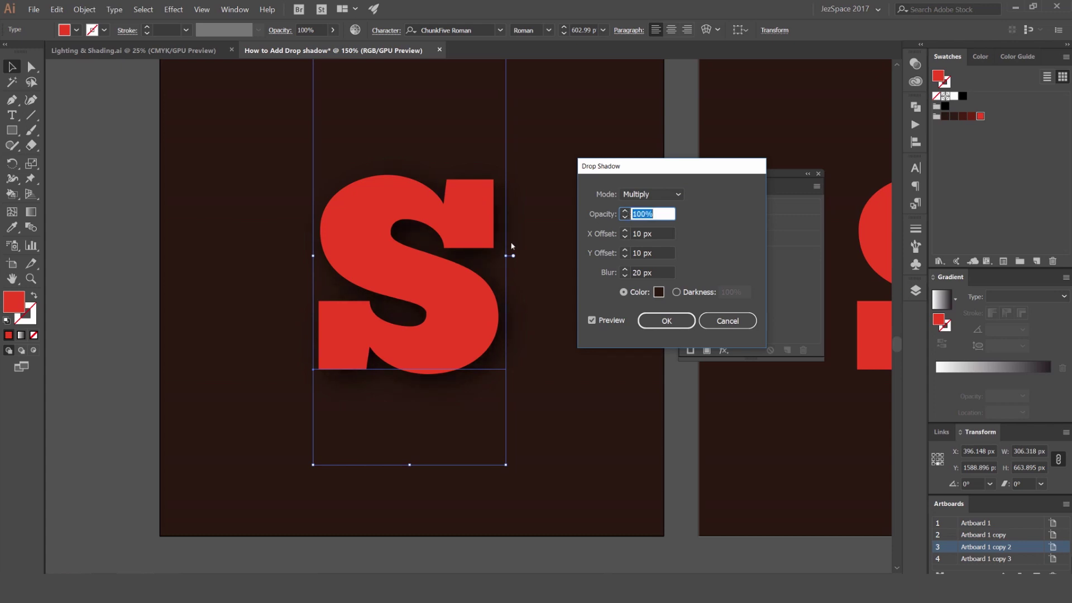
shift+click(625, 218)
shift+click(625, 217)
shift+click(624, 218)
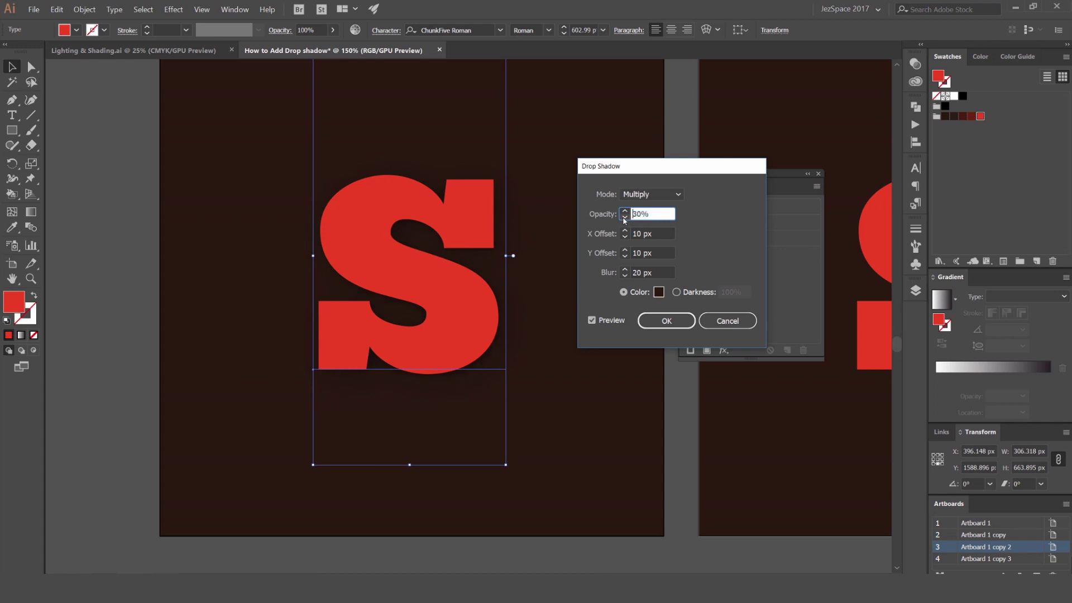
shift+click(624, 217)
shift+click(625, 218)
shift+click(625, 211)
shift+click(625, 211)
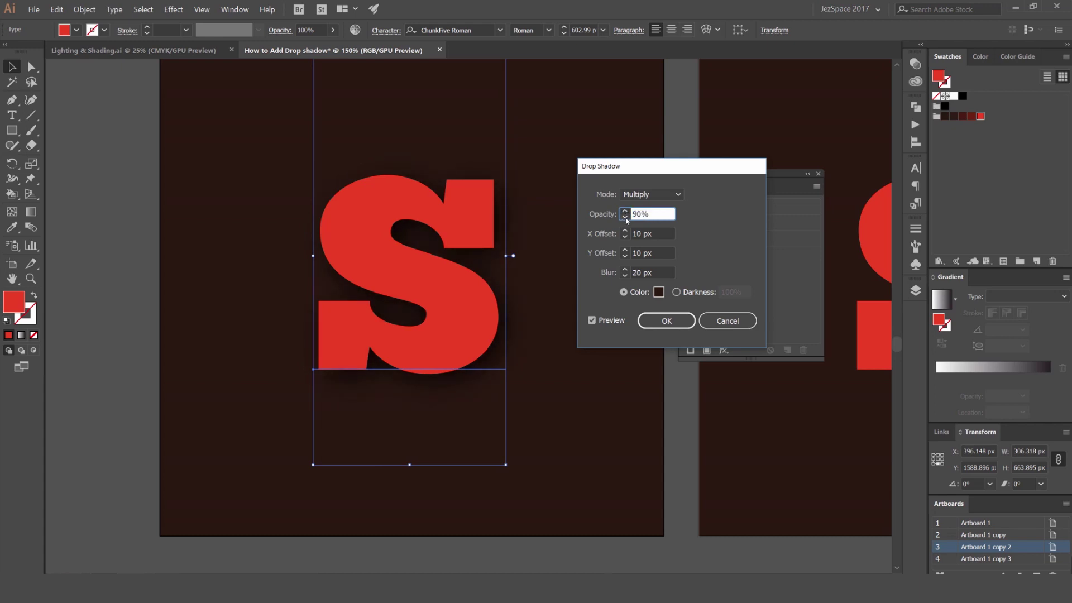
shift+click(625, 218)
shift+click(625, 217)
shift+click(624, 218)
shift+click(627, 211)
shift+click(627, 211)
shift+click(627, 211)
shift+click(627, 211)
Try a drop shadow X offset of 23 px.
click(626, 231)
click(626, 231)
click(626, 231)
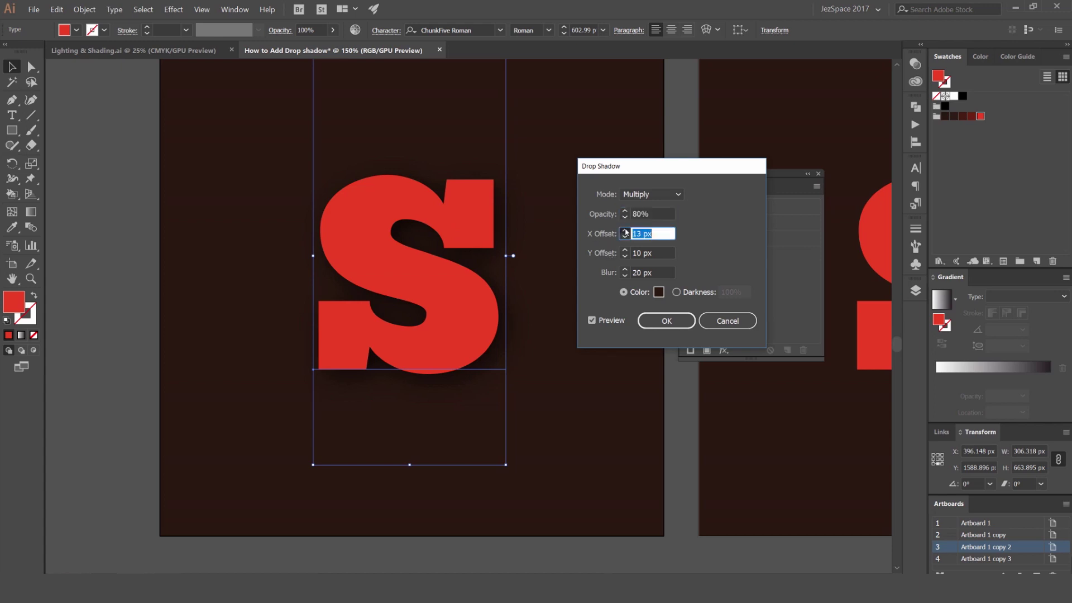
click(626, 231)
click(626, 230)
click(625, 230)
click(625, 230)
click(625, 230)
Try a large drop shadow Y offset of 140 px.
shift+click(624, 251)
shift+click(624, 250)
shift+click(624, 251)
shift+click(624, 251)
shift+click(624, 251)
shift+click(625, 251)
shift+click(624, 251)
shift+click(624, 250)
shift+click(624, 250)
shift+click(624, 251)
shift+click(625, 250)
shift+click(625, 250)
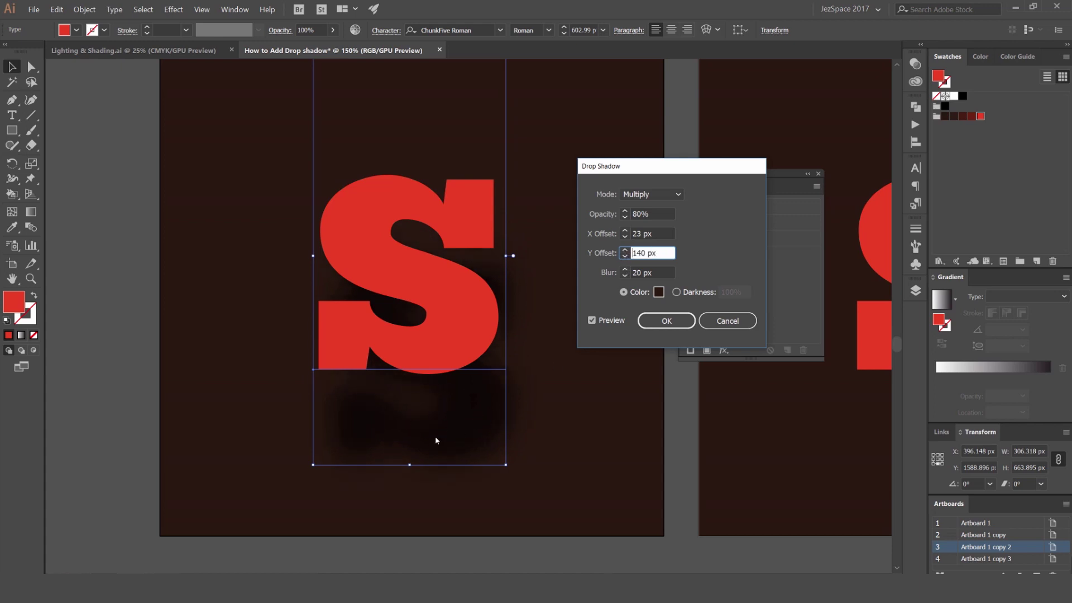
Reduce the drop shadow's Y offset to 50 px.
shift+click(625, 256)
shift+click(625, 256)
shift+click(626, 257)
shift+click(625, 256)
shift+click(626, 256)
shift+click(625, 256)
shift+click(625, 256)
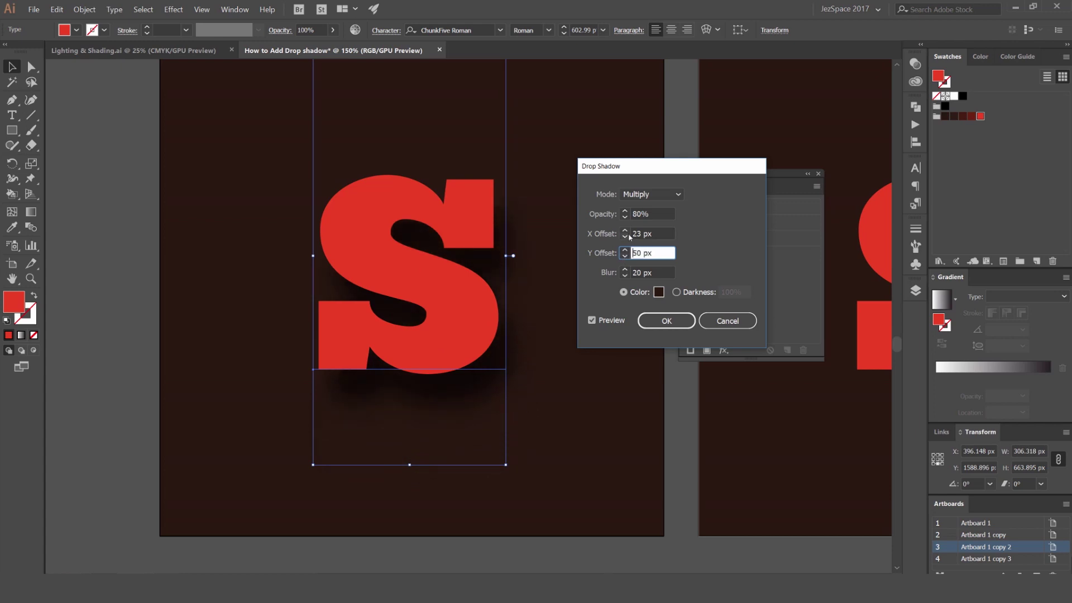
Try a large drop shadow X offset of 90 px.
shift+click(625, 230)
shift+click(625, 231)
shift+click(626, 230)
shift+click(625, 230)
shift+click(625, 231)
shift+click(625, 231)
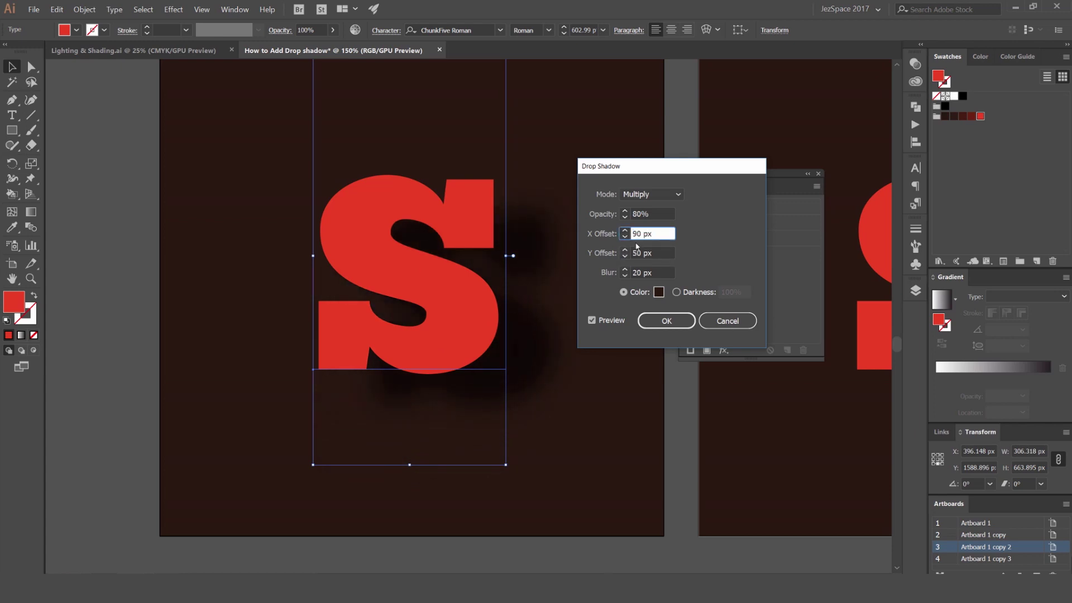
Set both the X offset and the Y offset of the drop shadow to 20 px.
shift+click(626, 236)
shift+click(626, 237)
shift+click(625, 237)
shift+click(626, 237)
shift+click(626, 237)
shift+click(625, 237)
shift+click(624, 257)
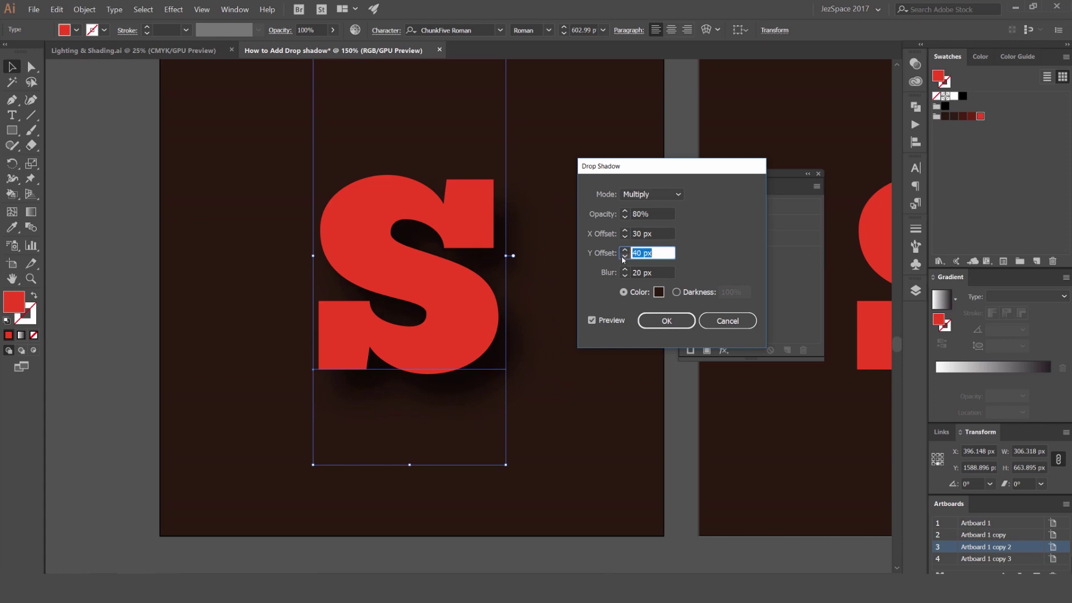
shift+click(624, 257)
shift+click(624, 257)
shift+click(625, 236)
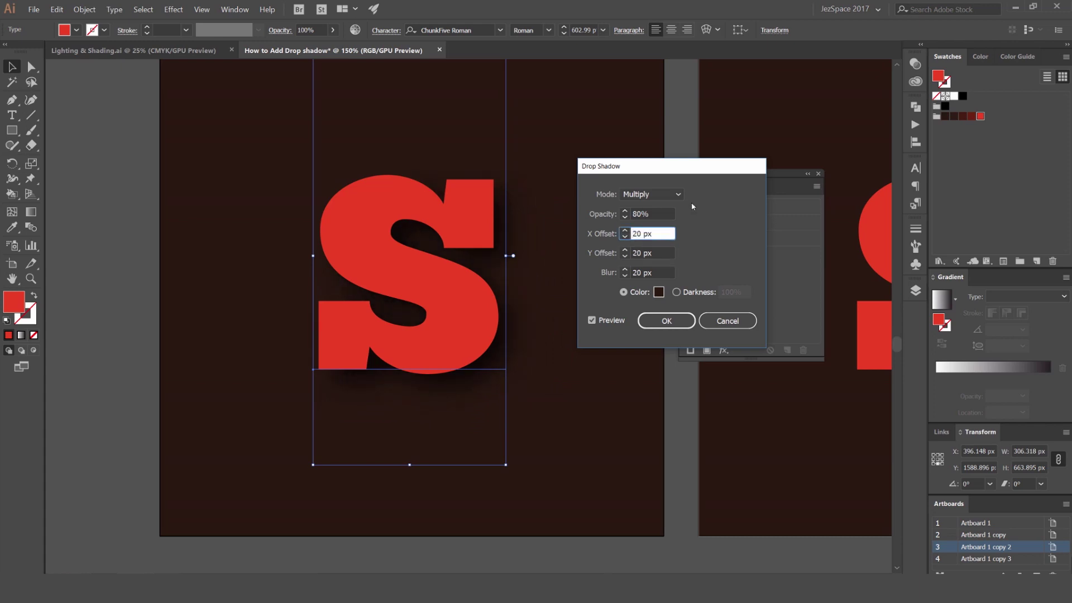
Try a hard-edged drop shadow with 0 px blur, then raise the blur to soften it.
drag(641, 169, 624, 173)
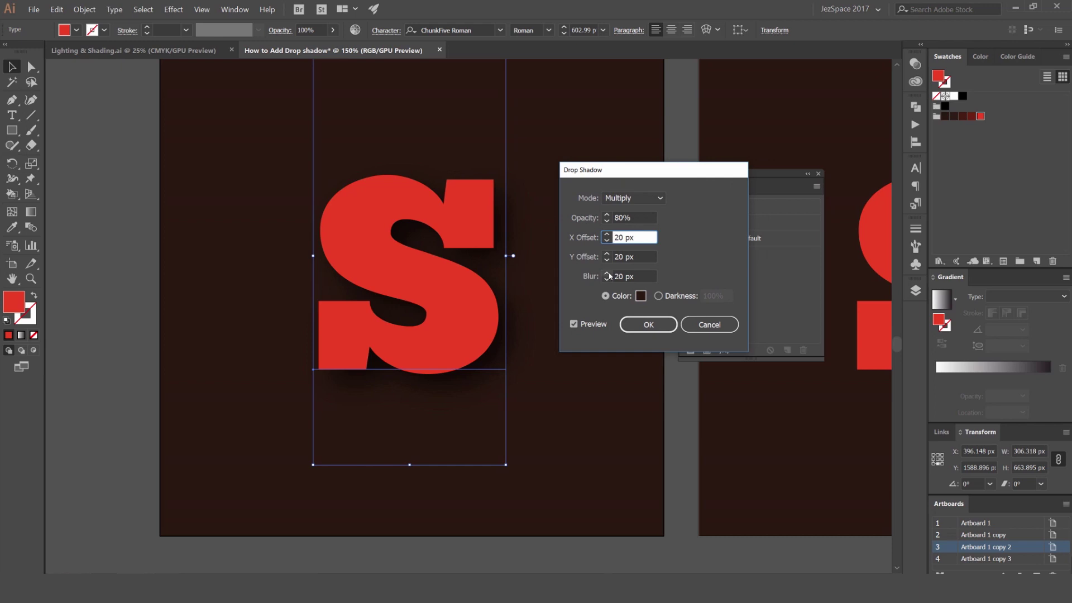
shift+click(608, 279)
shift+click(607, 279)
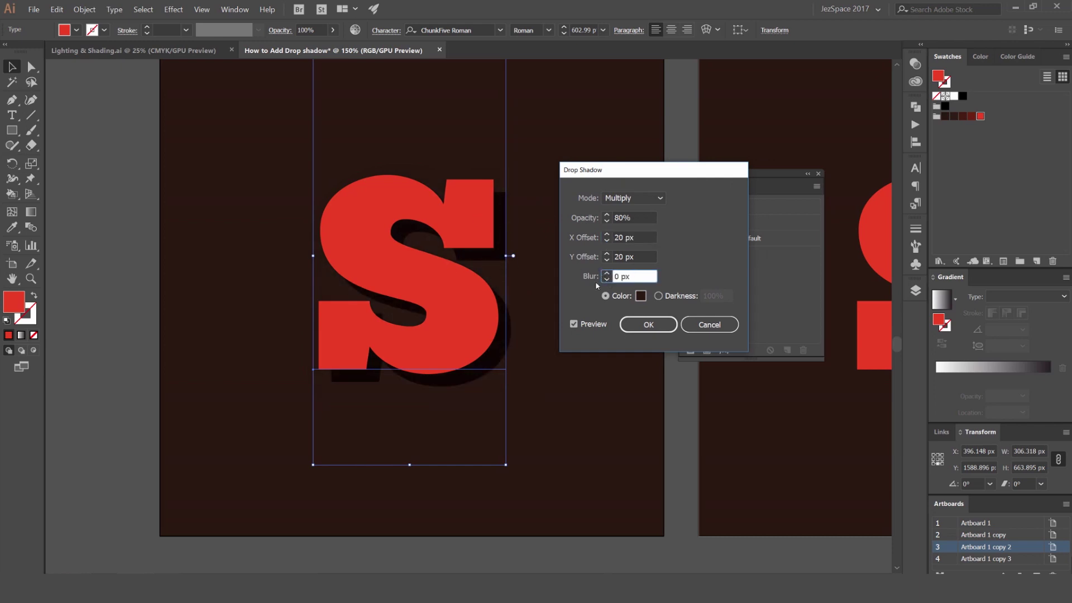
shift+click(607, 273)
shift+click(607, 274)
shift+click(607, 274)
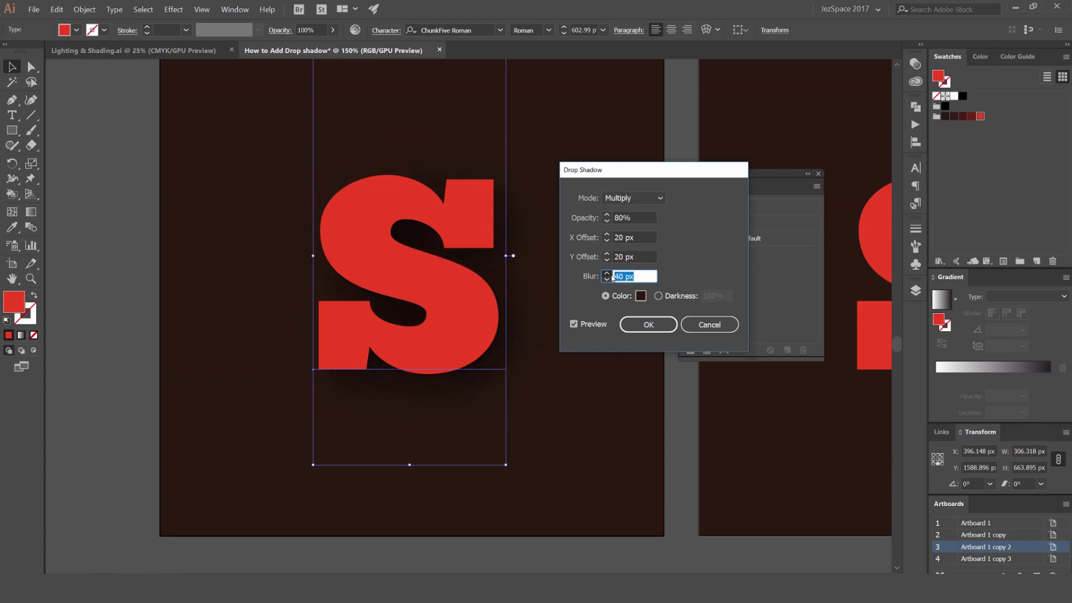
Fine-tune the drop shadow's blur to a moderately soft edge, apply the effect and deselect the S.
shift+click(606, 274)
shift+click(608, 280)
shift+click(608, 280)
shift+click(607, 279)
shift+click(607, 274)
click(607, 279)
click(607, 279)
click(607, 279)
click(608, 280)
click(607, 274)
click(636, 321)
click(554, 199)
Try moving the shadowed S to the left and undo the move.
scroll(491, 257, up, 4)
scroll(487, 267, down, 3)
scroll(562, 216, down, 2)
drag(507, 218, 282, 234)
key(ctrl+z)
click(568, 197)
scroll(581, 191, down, 3)
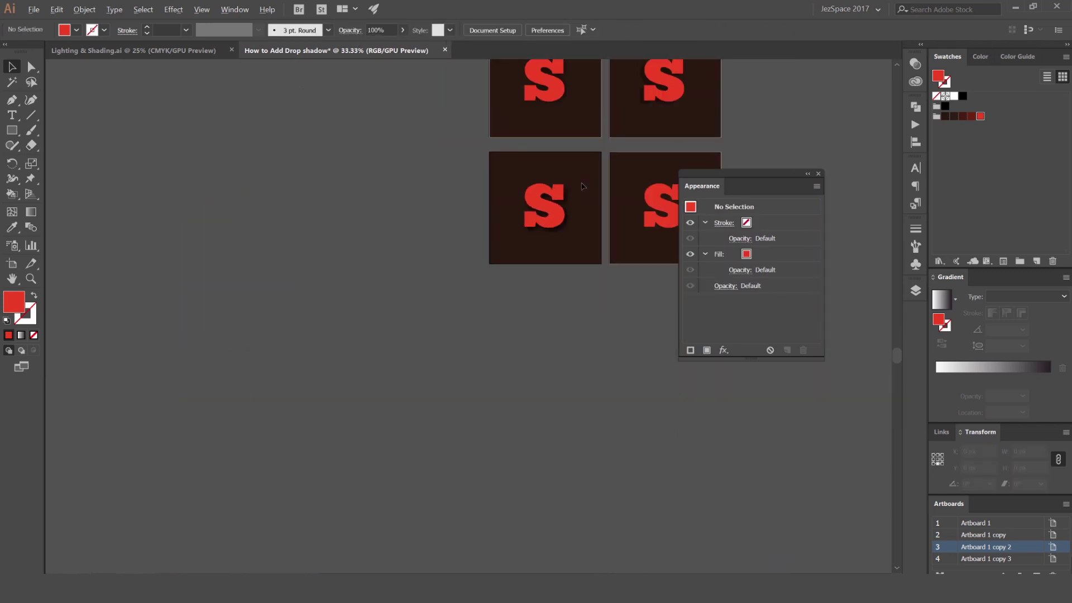
Replace the shadowed S with a lowercase "a" in the same type object and deselect it.
scroll(580, 191, up, 4)
drag(471, 242, 500, 234)
key(t)
double_click(511, 227)
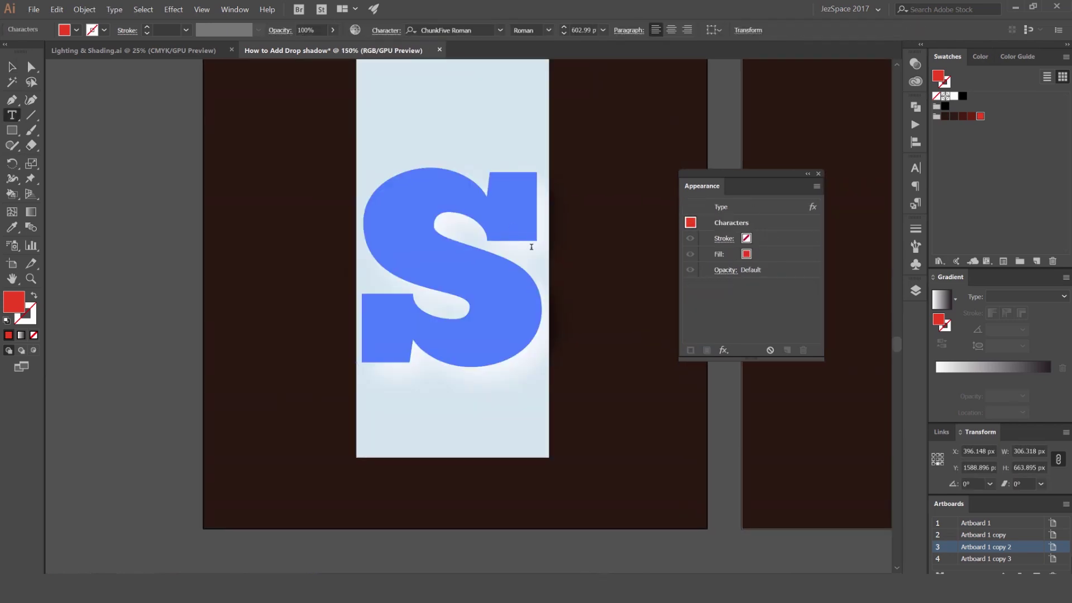
text(a)
ctrl+click(632, 312)
click(12, 66)
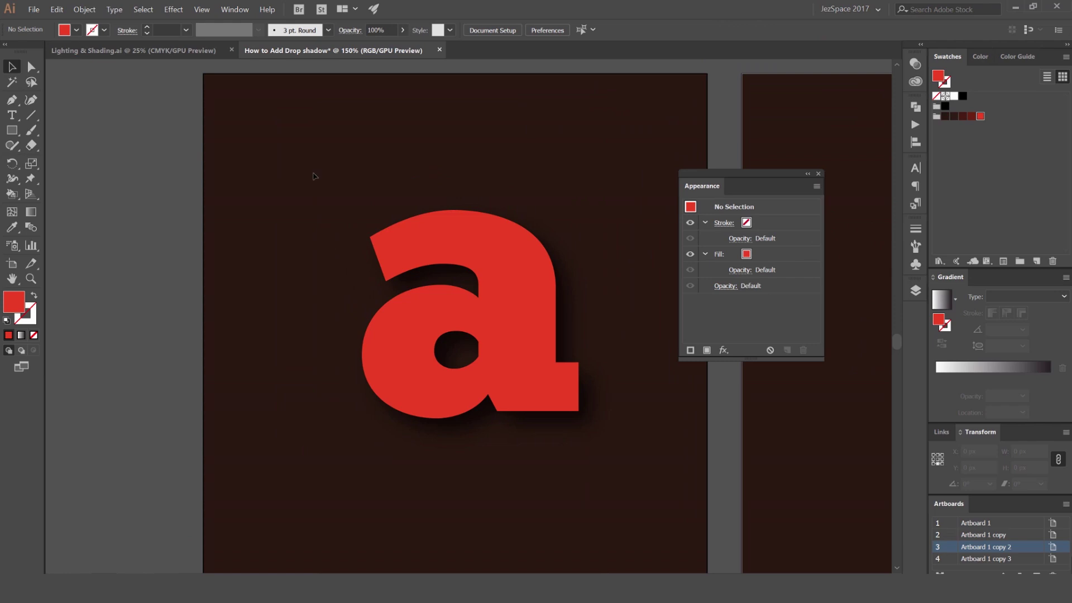
Shift the letter "a" toward the middle of its artboard and scale it down to about 250 px wide.
drag(712, 444, 671, 433)
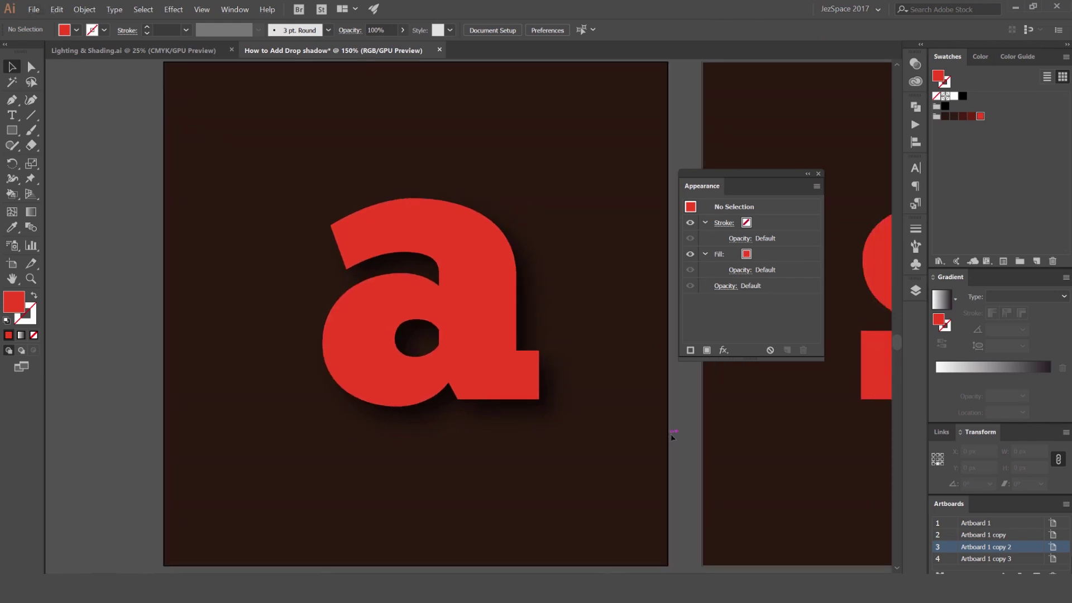
scroll(541, 334, down, 1)
drag(524, 321, 498, 320)
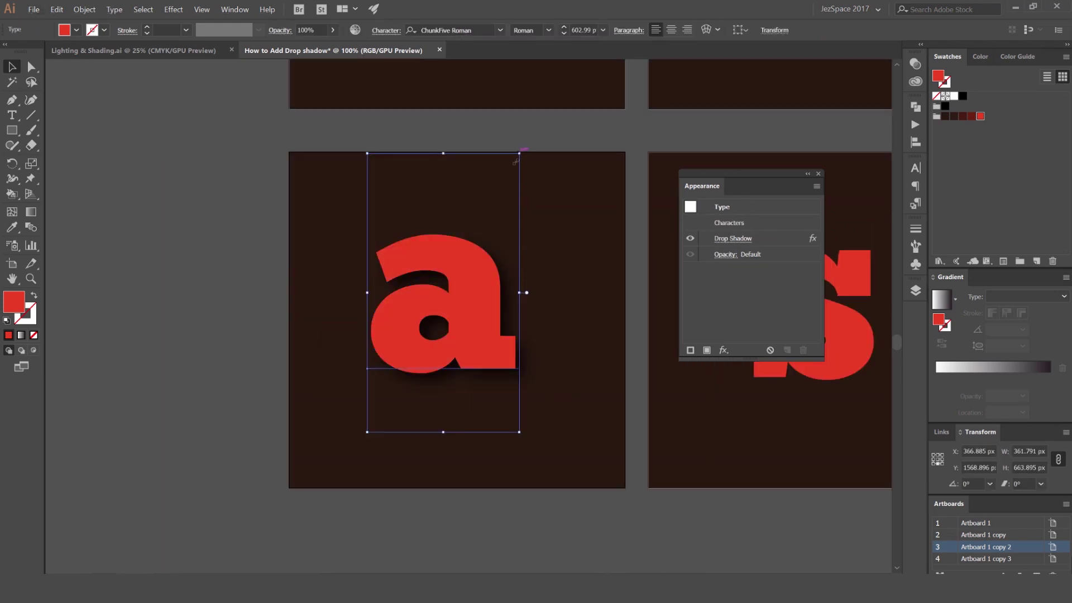
drag(520, 153, 498, 156)
Try a white fill on the letter "a", move it up and left, and recolor it with the middle dark reddish-brown swatch.
click(954, 96)
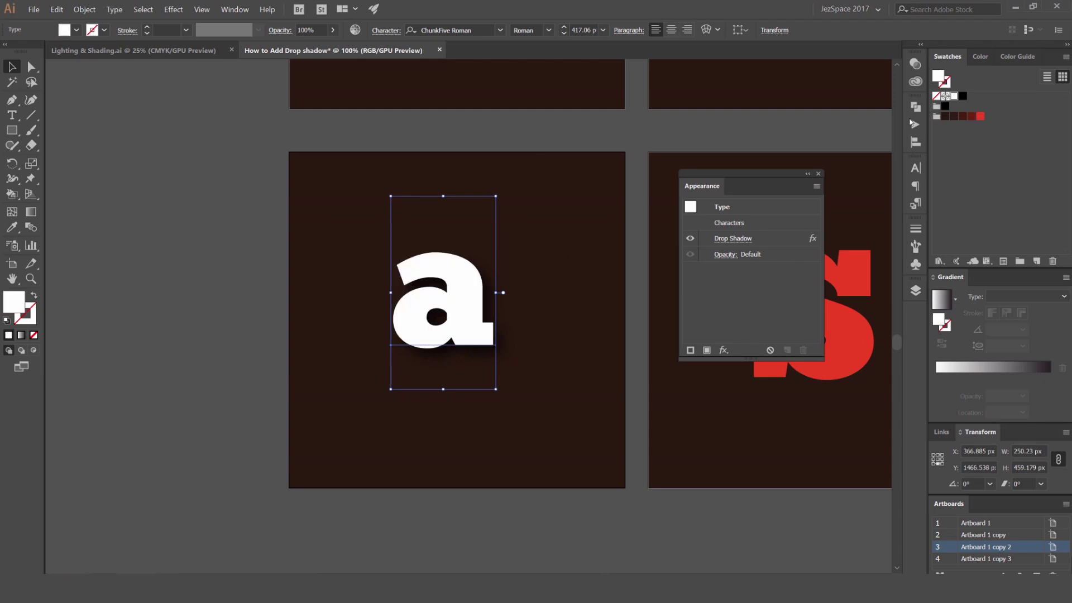
drag(463, 296, 424, 276)
click(961, 117)
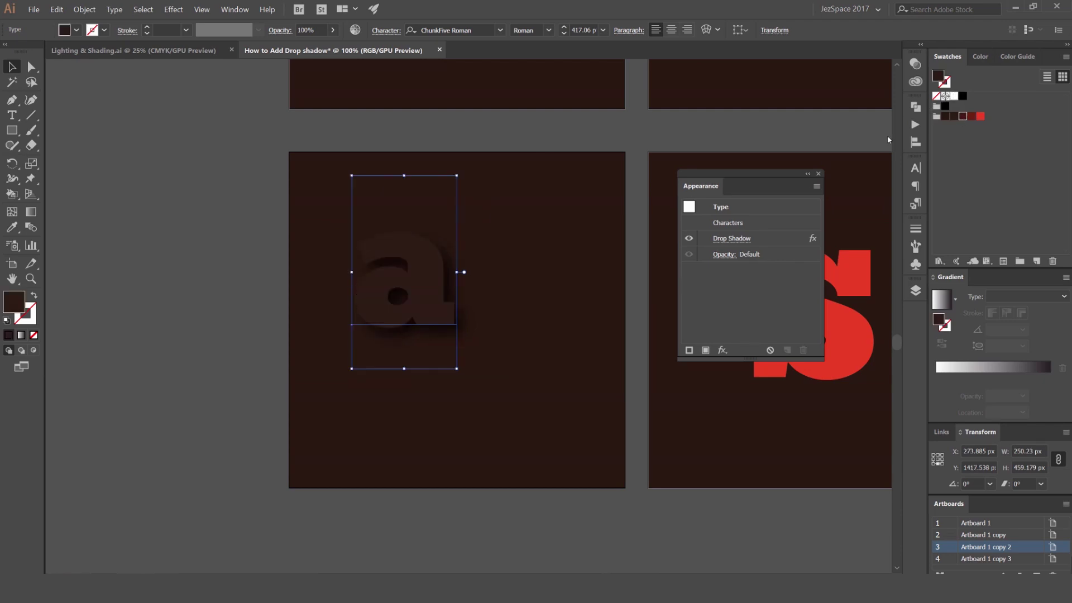
Add the letter "d" to the type object to make it read "ad", then deselect it.
scroll(449, 220, up, 1)
double_click(445, 297)
text(d)
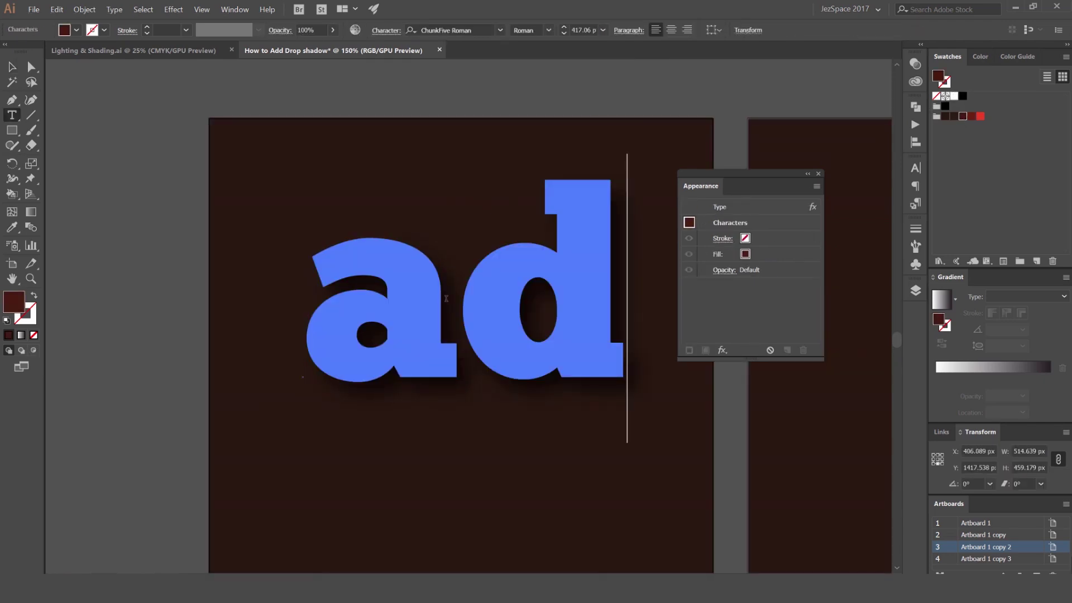
key(Escape)
click(524, 463)
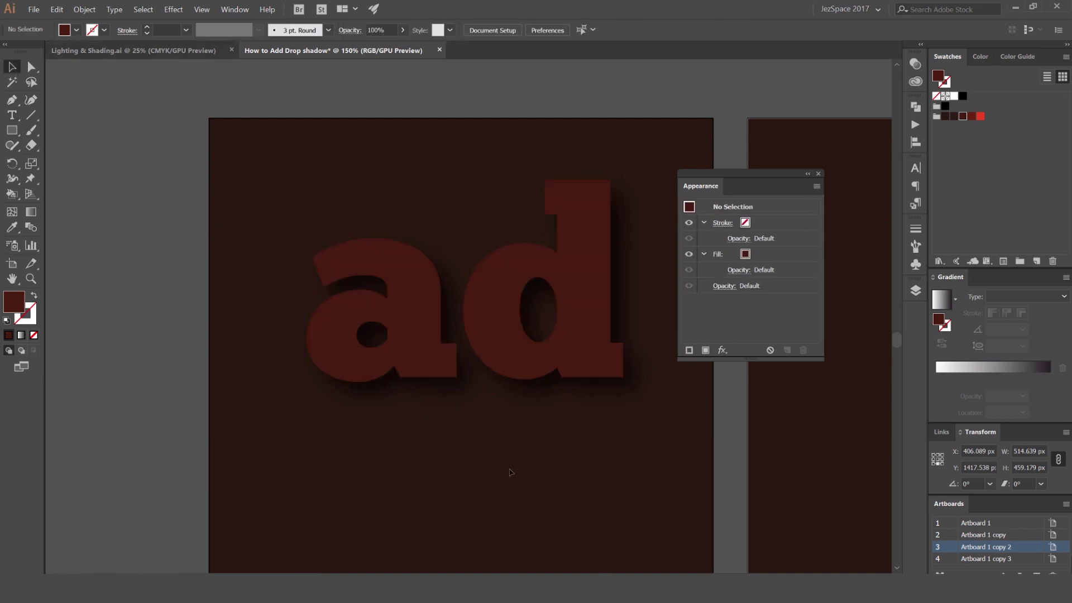
Fill the "ad" text with the white swatch.
scroll(532, 452, up, 1)
scroll(529, 434, down, 2)
click(530, 370)
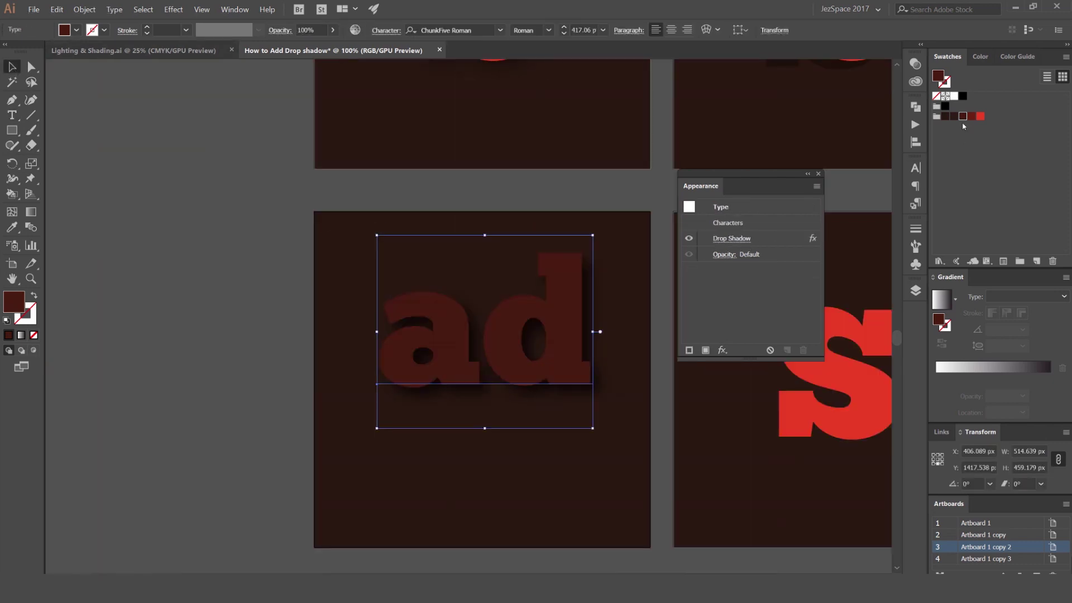
click(954, 96)
click(526, 445)
click(533, 368)
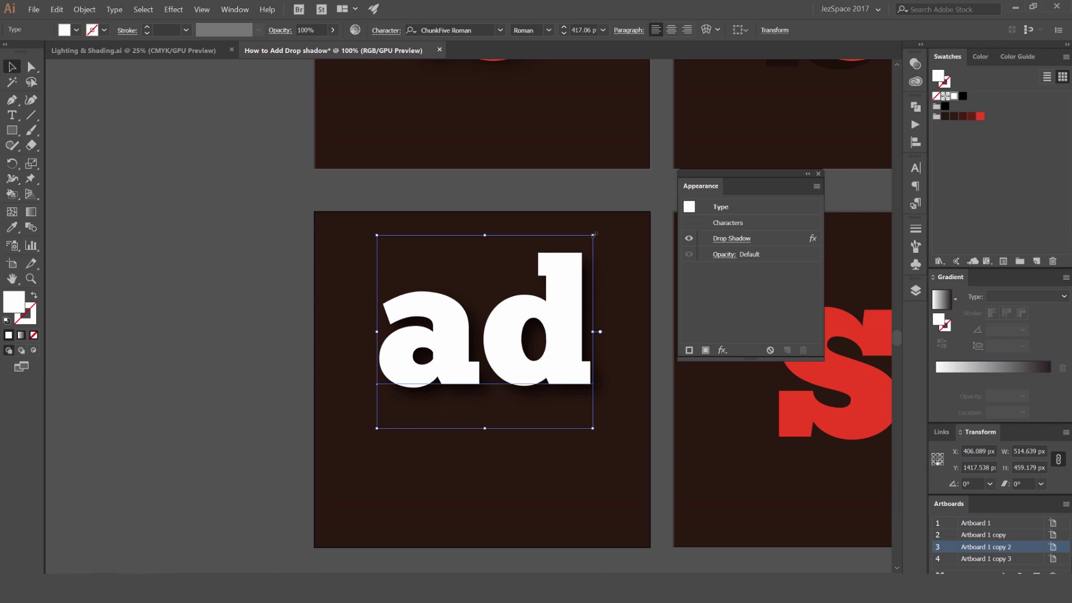
Scale the "ad" text down slightly, center it on its artboard and deselect it.
drag(593, 235, 584, 244)
drag(537, 328, 537, 371)
drag(525, 290, 464, 251)
click(560, 201)
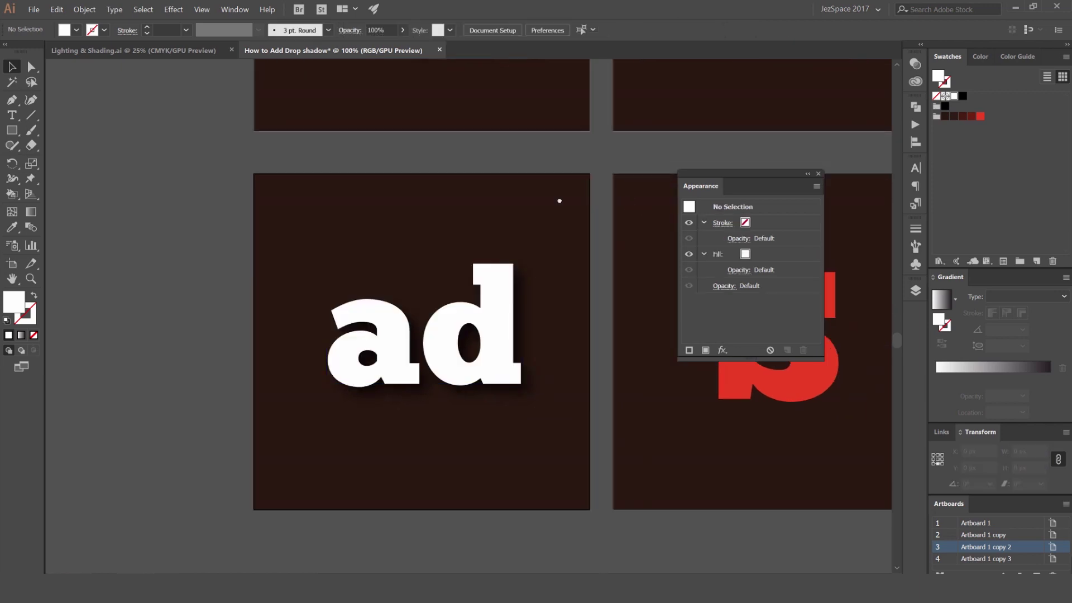
Dock the floating Appearance panel next to the Gradient panel and bring the artboard with the plain red S into view.
drag(560, 201, 461, 197)
drag(699, 186, 988, 277)
scroll(535, 253, right, 3)
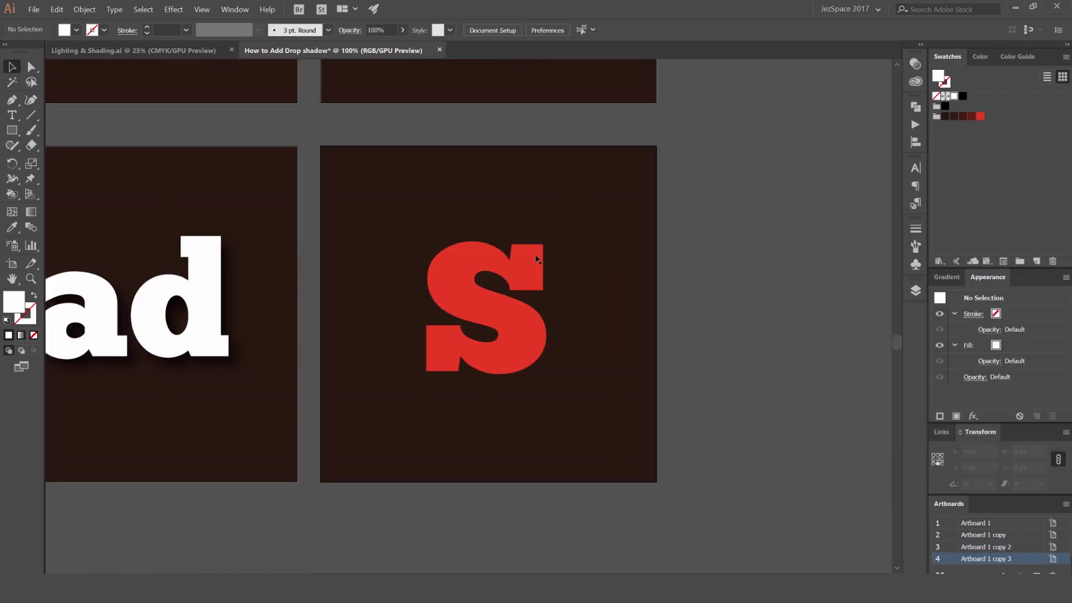
click(535, 253)
scroll(536, 311, up, 1)
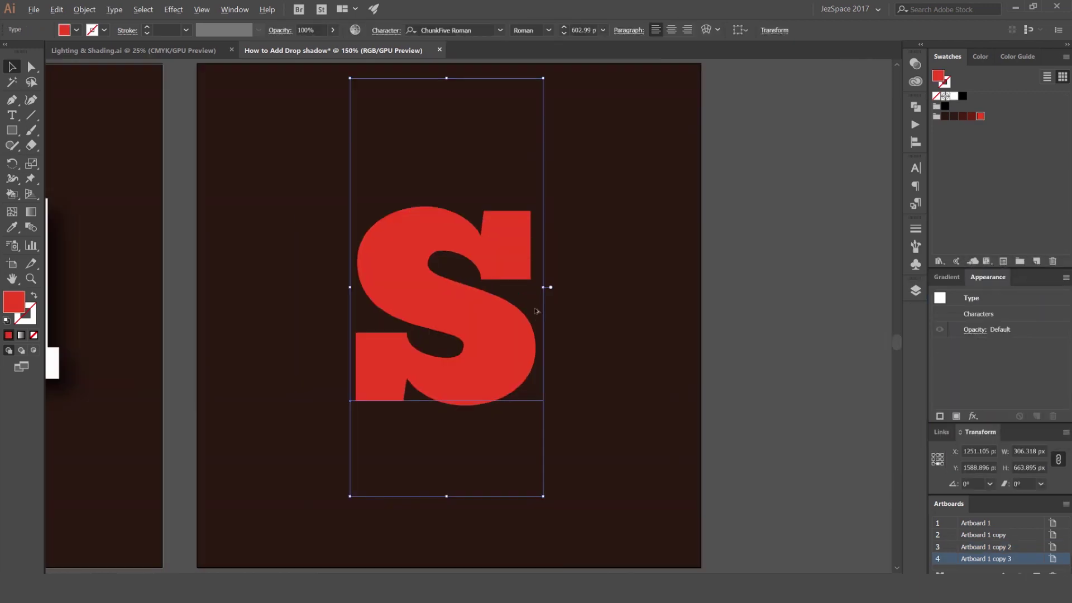
click(972, 416)
click(611, 209)
click(610, 209)
drag(590, 202, 671, 125)
Duplicate the plain red S in place on the fourth artboard.
click(574, 197)
scroll(640, 265, up, 1)
scroll(640, 264, right, 2)
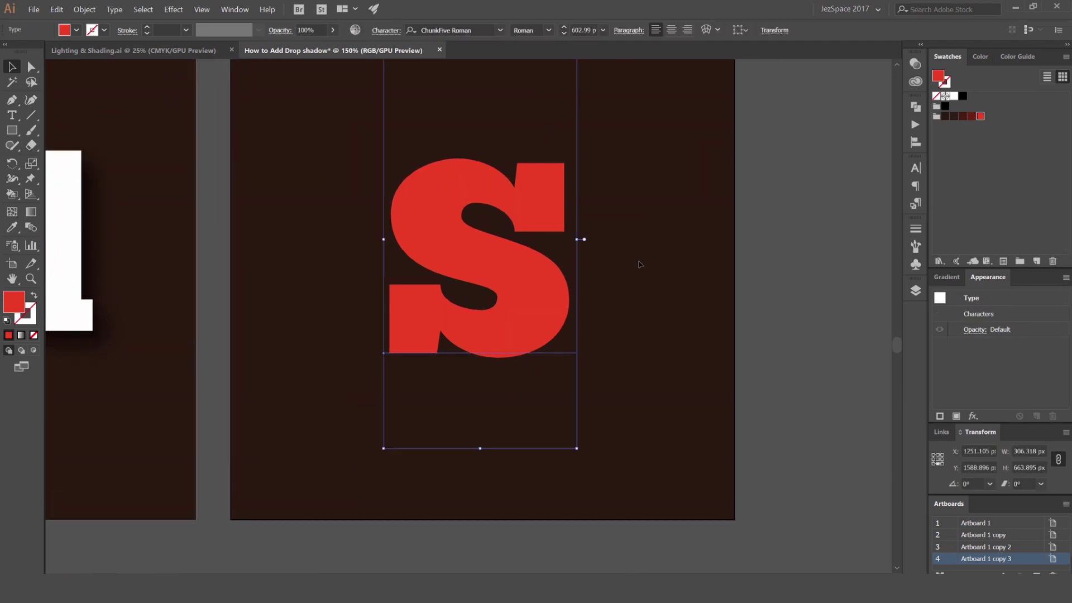
key(ctrl+c)
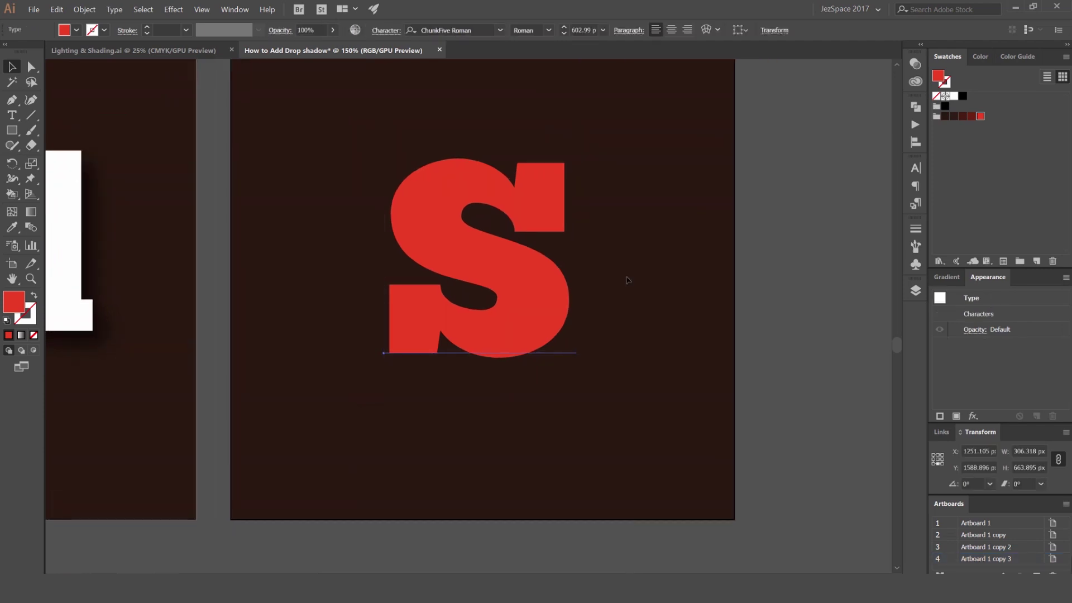
key(ctrl+shift+b)
drag(511, 226, 469, 239)
click(626, 213)
Offset the duplicate S about 100 px to the left and about 40 px down from the original.
click(420, 200)
key(Left)
key(Left)
key(Left)
key(Left)
key(Left)
key(Left)
key(Left)
key(Left)
key(Left)
key(Left)
key(Left)
key(Left)
key(Left)
key(Left)
key(Left)
key(Left)
key(Left)
key(Left)
key(Left)
key(Left)
key(Left)
key(Left)
key(Left)
key(Left)
key(Left)
key(Left)
key(Left)
key(Down)
key(Down)
key(Down)
key(Down)
key(Down)
key(Down)
key(Down)
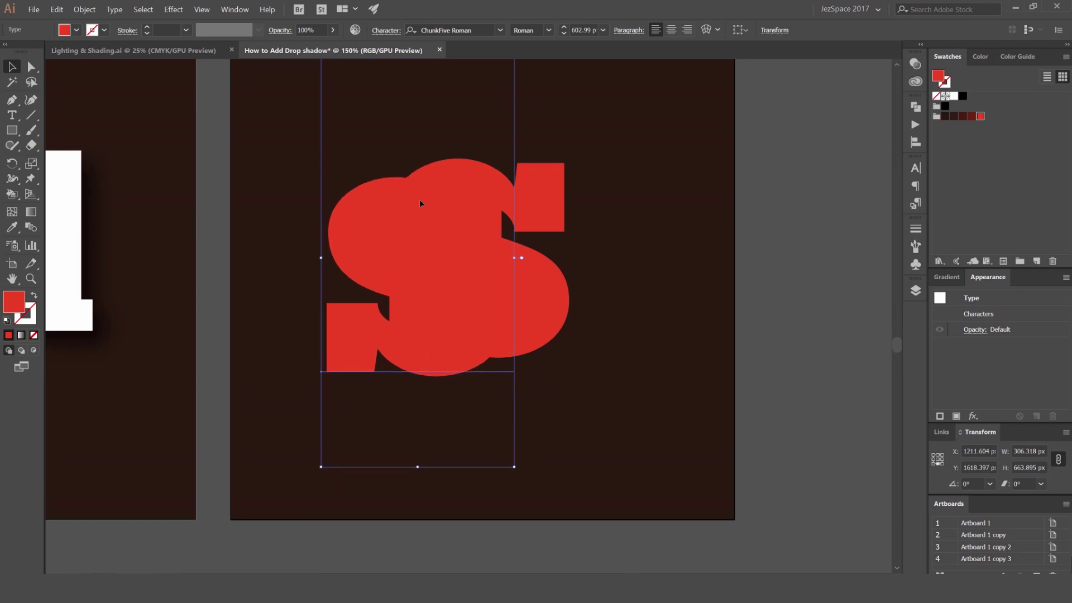
Fill the duplicate S with the darkest brown swatch and send it backward behind the red S.
click(946, 117)
key(ctrl+shift+b)
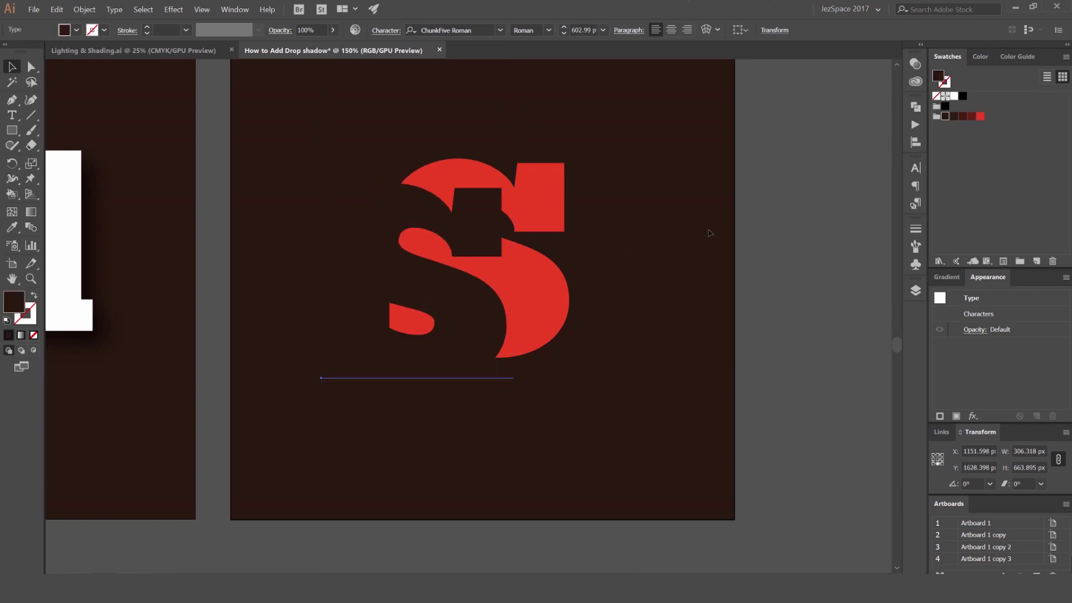
key(ctrl+shift+b)
click(84, 8)
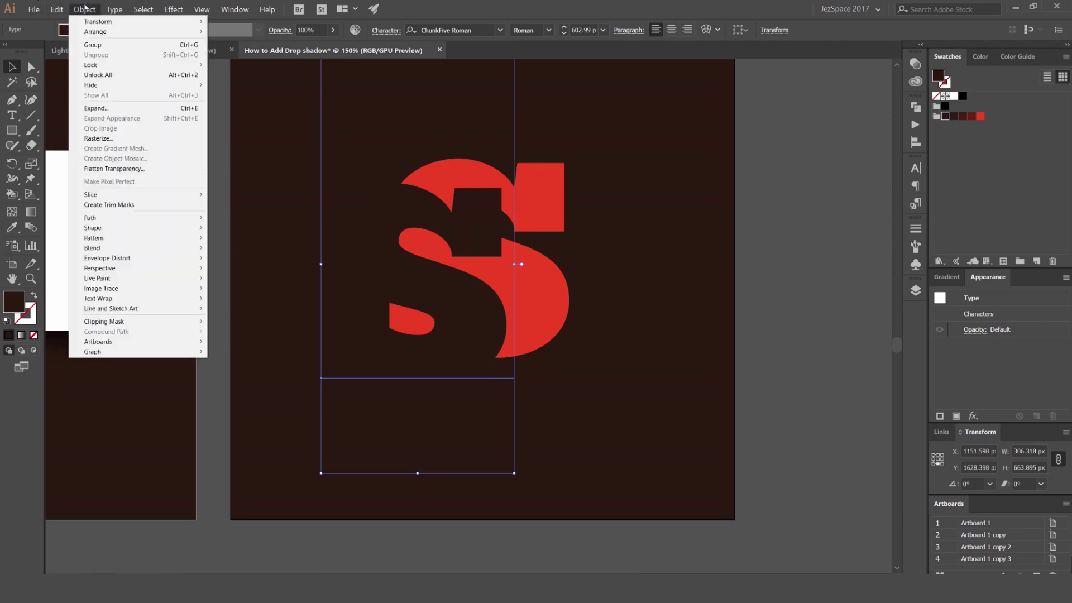
mouse_move(134, 32)
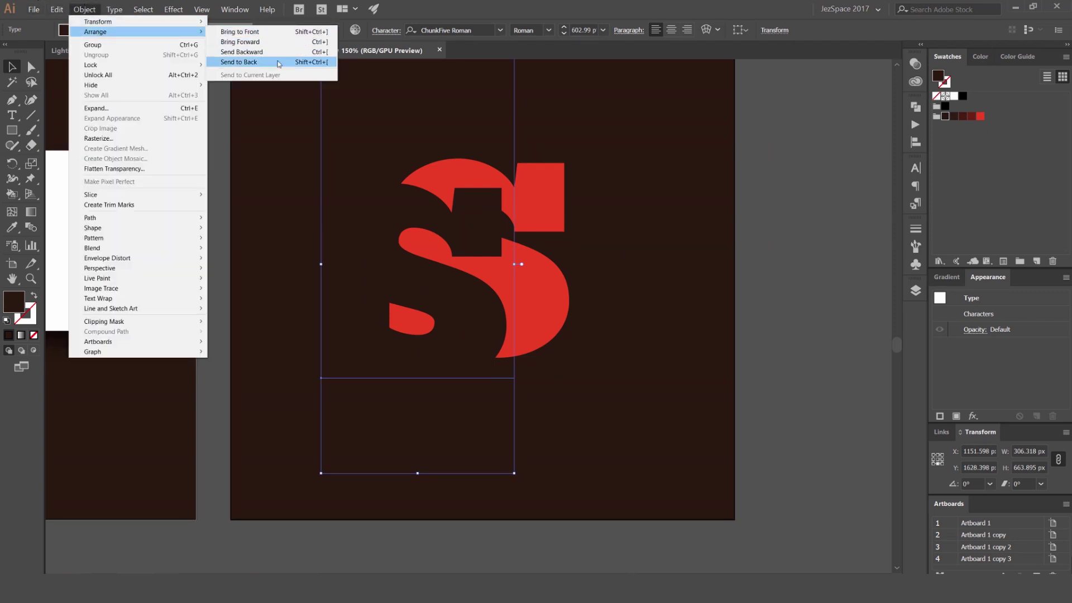
click(315, 52)
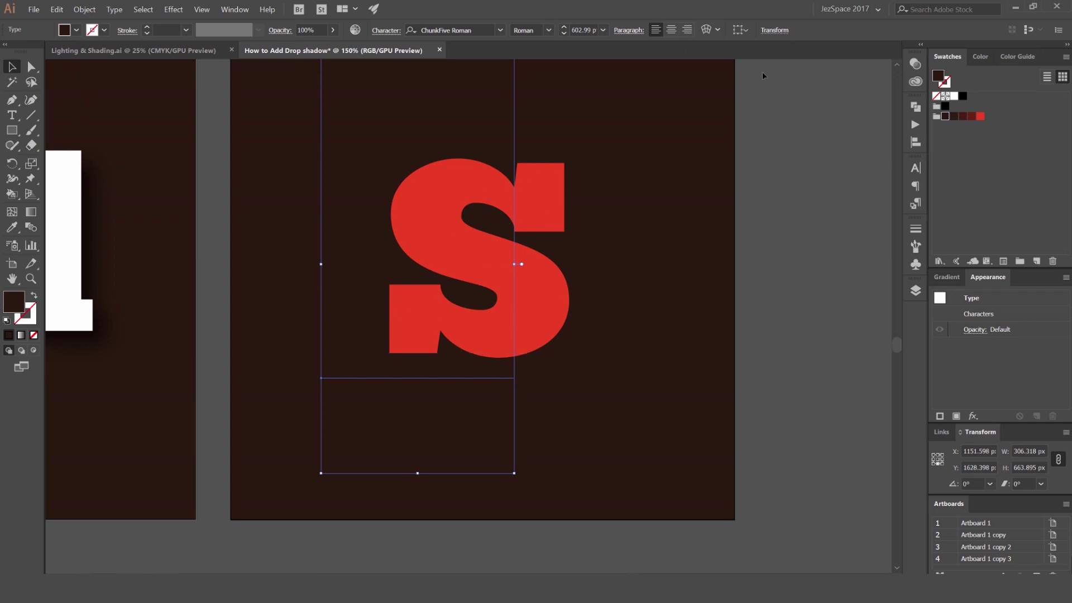
Expand the collapsed panels to reach the Transparency settings and set the dark S's blend mode to Multiply.
click(918, 47)
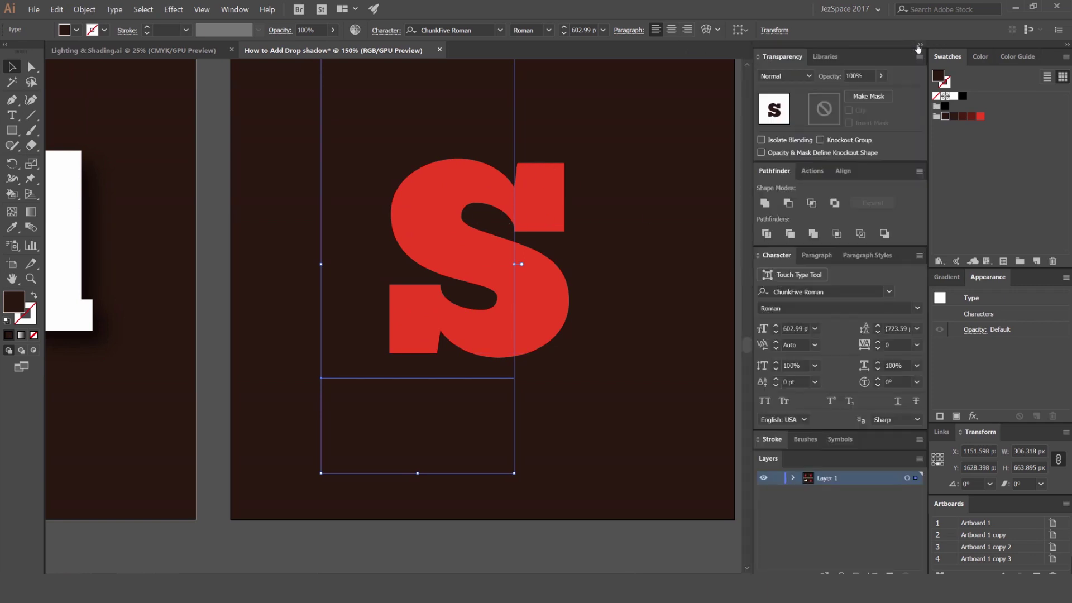
click(234, 10)
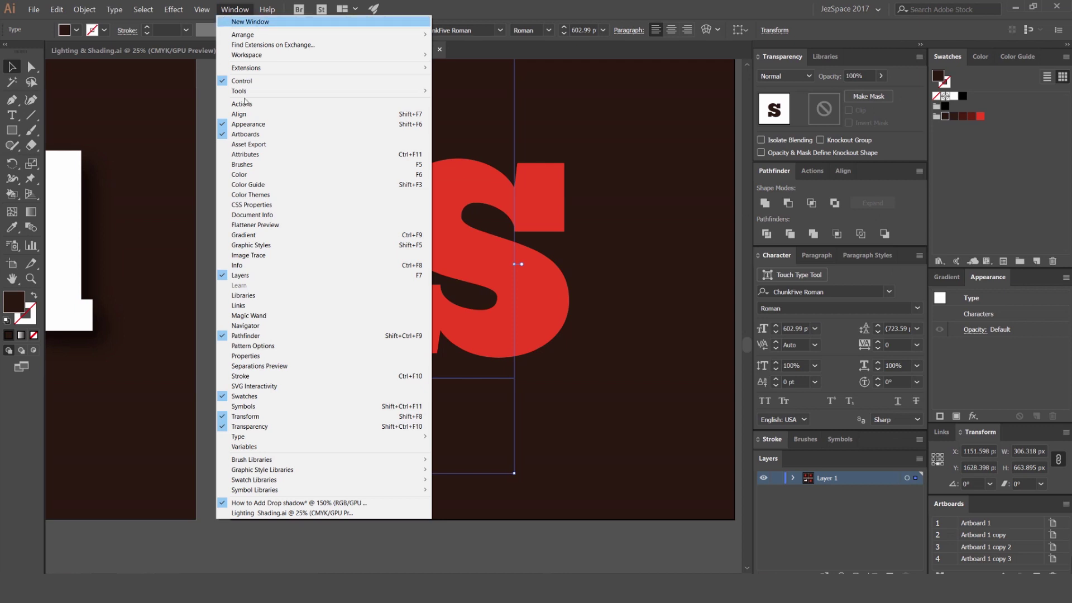
click(304, 427)
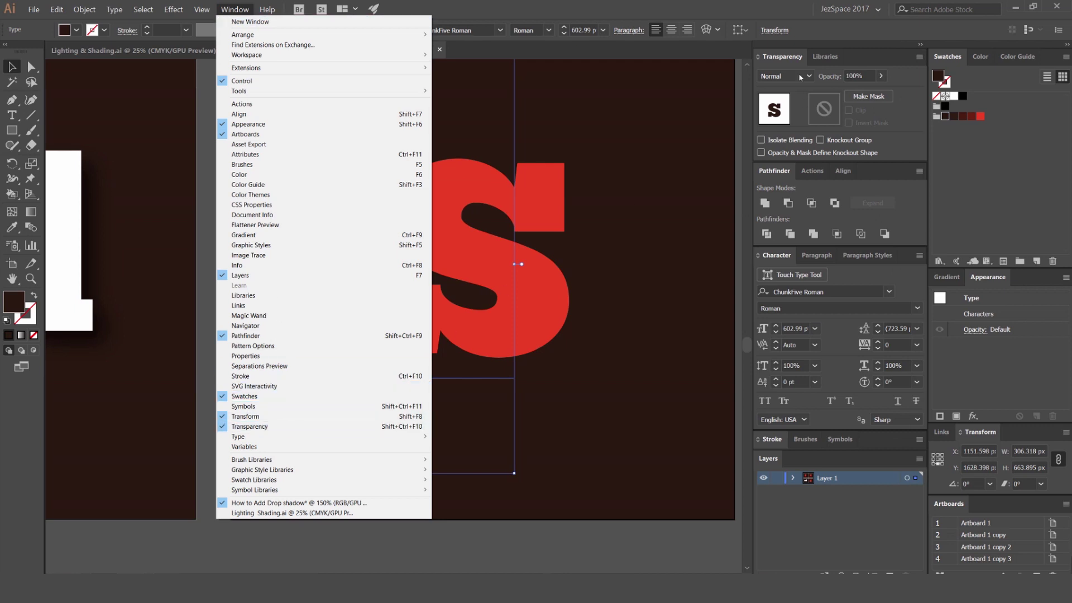
click(781, 78)
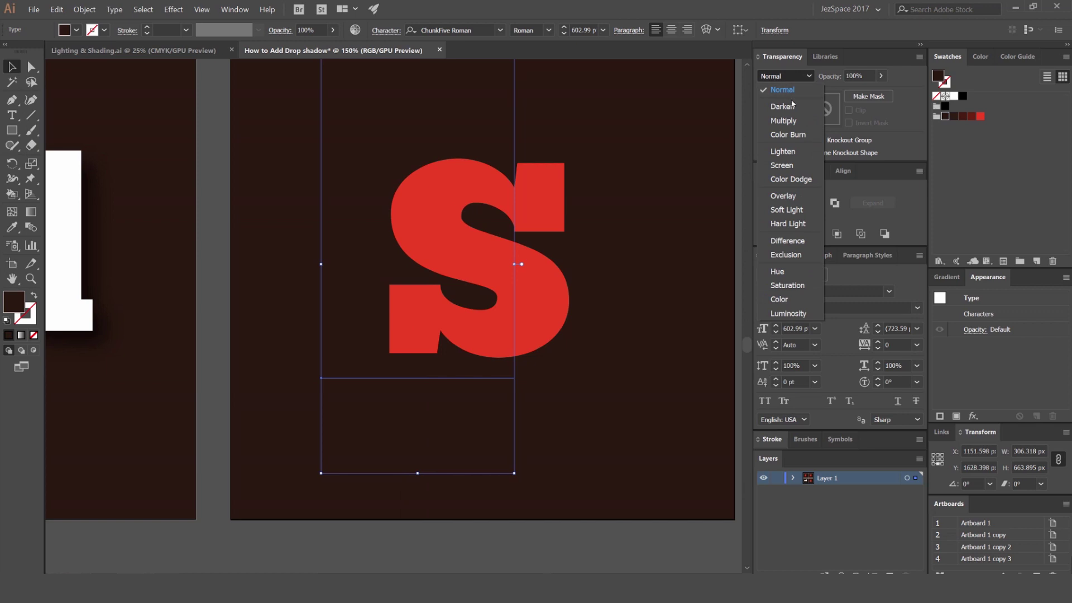
click(789, 78)
click(787, 76)
click(781, 120)
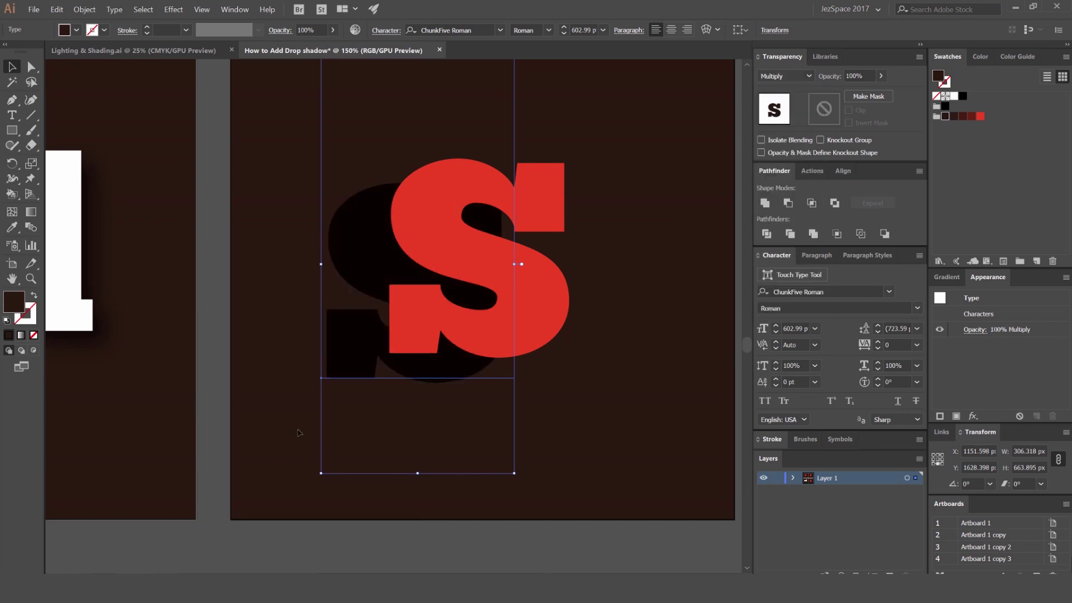
Set the opacity of the dark shadow S to 40%.
scroll(358, 238, up, 3)
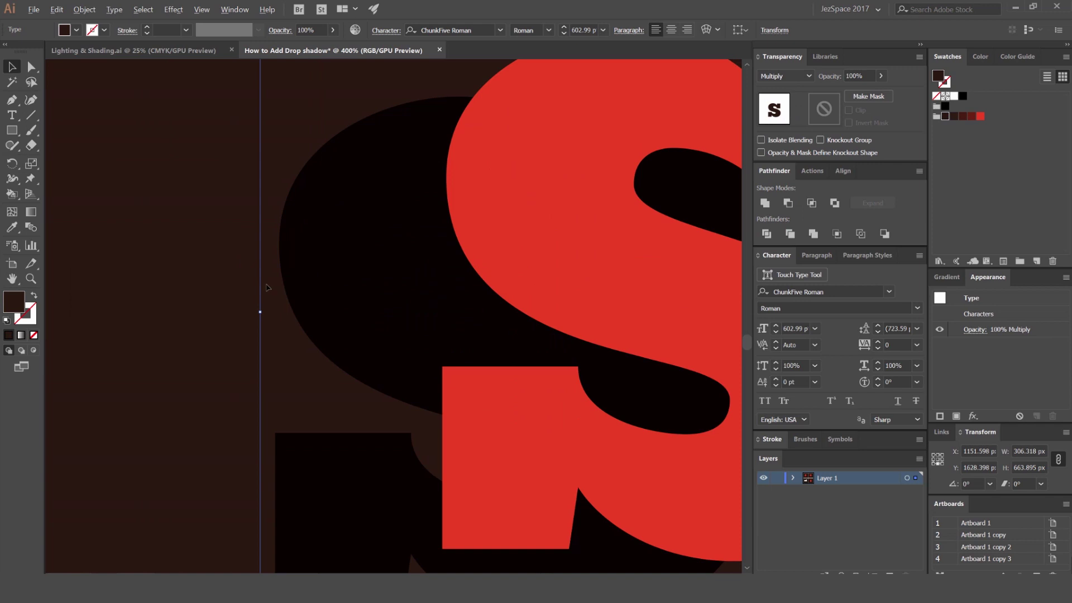
scroll(266, 287, down, 3)
drag(357, 270, 470, 245)
drag(275, 235, 466, 240)
drag(699, 221, 516, 220)
scroll(516, 219, up, 1)
click(844, 76)
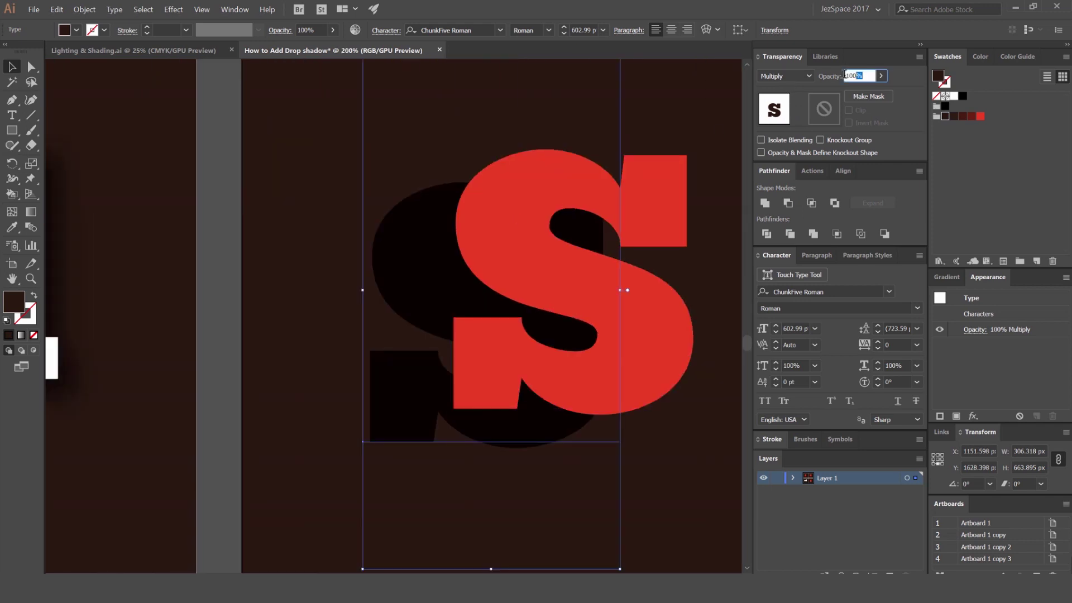
text(40)
key(Return)
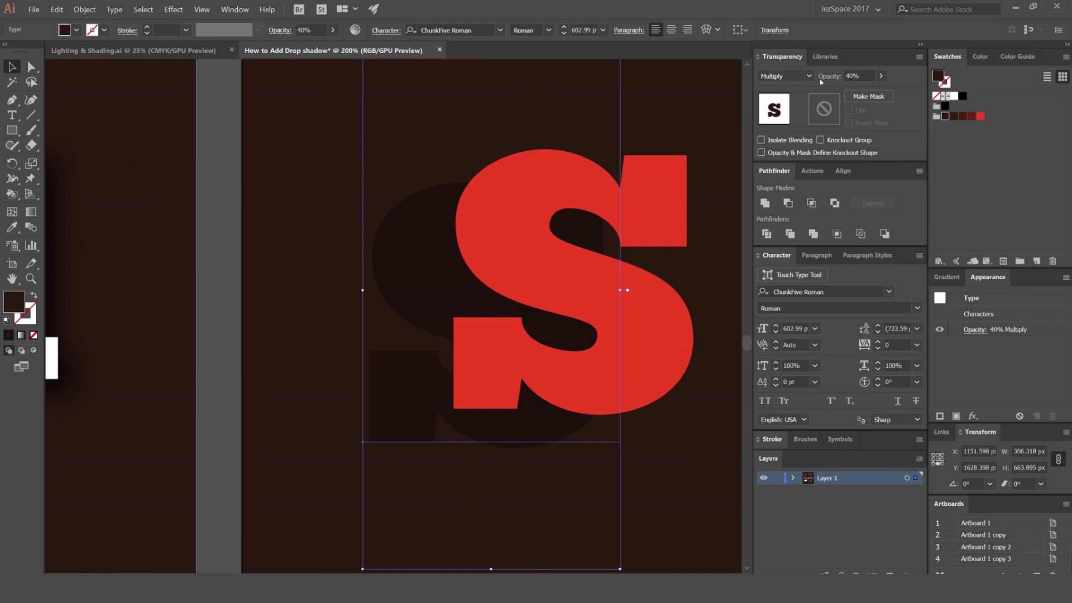
Narrow the expanded dock that holds the Transparency settings and collapse it back to icons.
click(469, 116)
click(421, 228)
drag(755, 108, 783, 107)
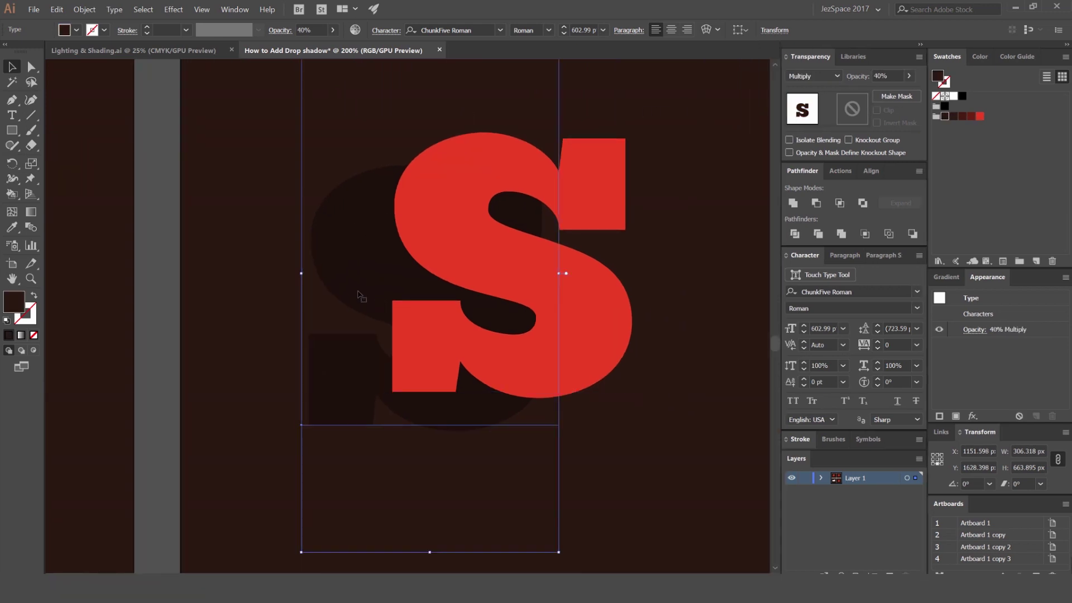
click(918, 48)
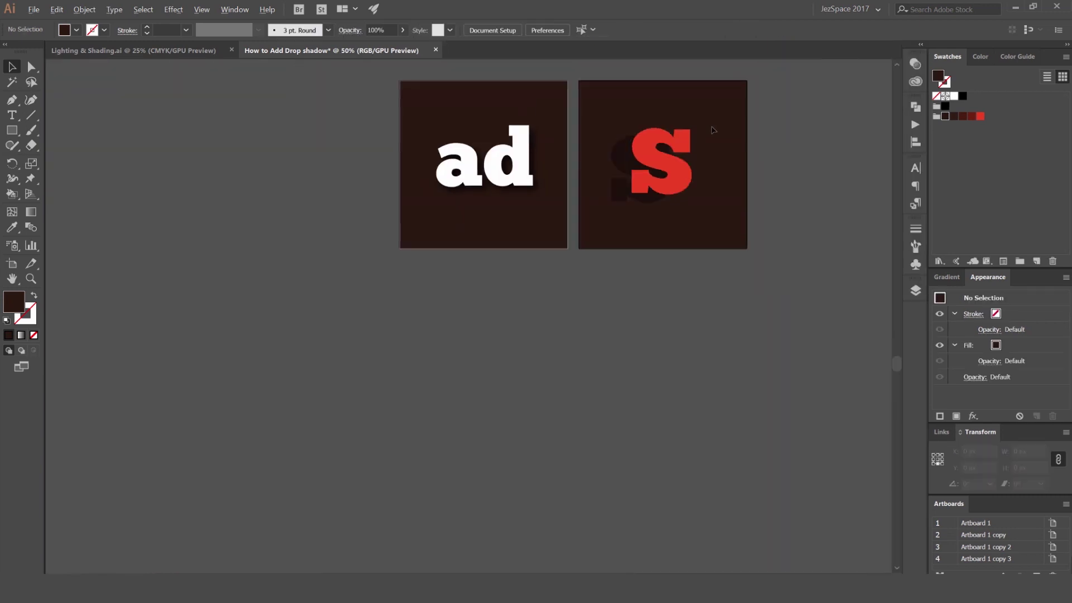
Group the red S with its dark shadow copy on the fourth artboard.
drag(741, 106, 619, 176)
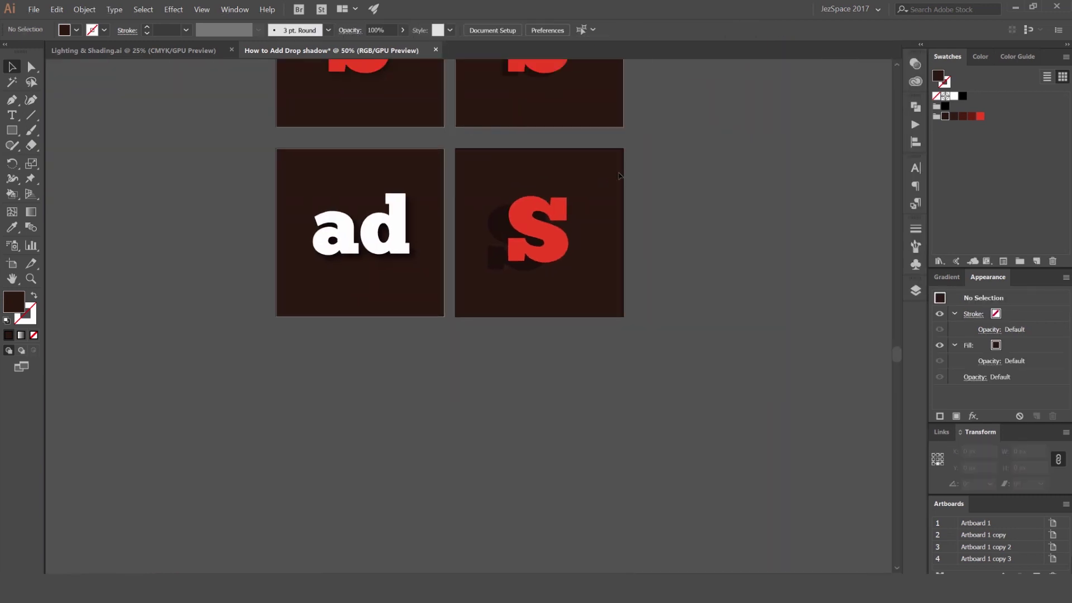
click(491, 308)
key(ctrl+g)
scroll(591, 187, up, 1)
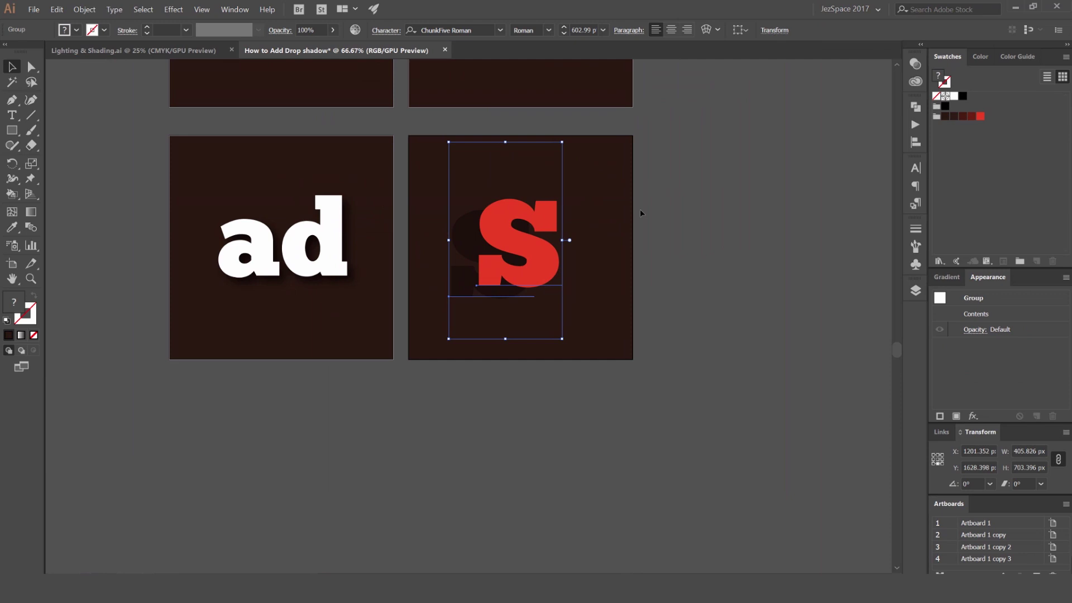
Try moving the grouped S and shadow together across the artboard, undo the move and deselect.
drag(536, 237, 507, 238)
click(786, 109)
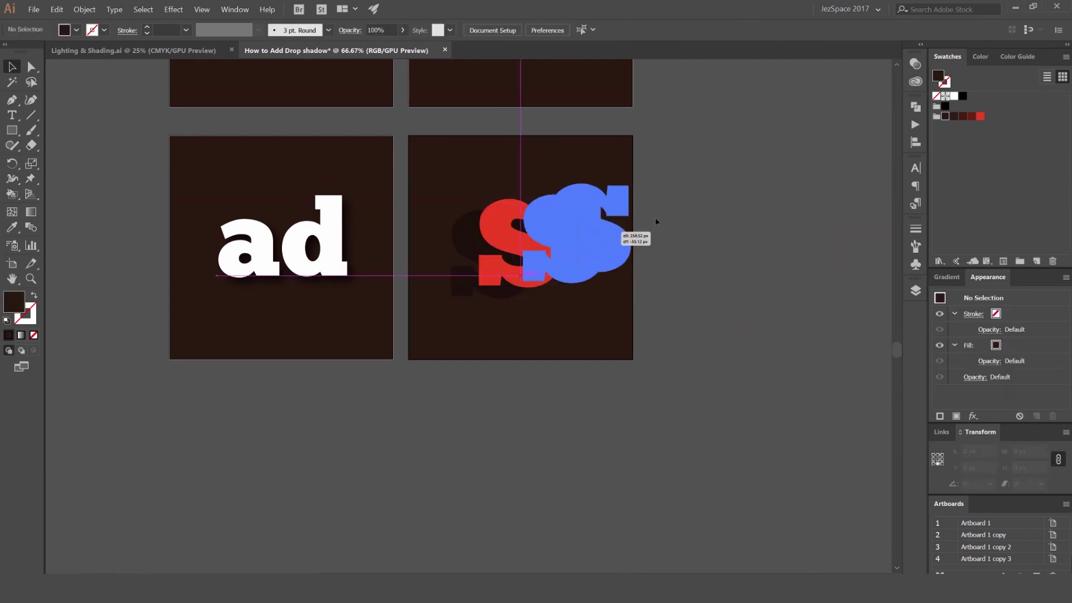
click(728, 179)
scroll(583, 212, up, 1)
drag(452, 219, 628, 157)
key(ctrl+z)
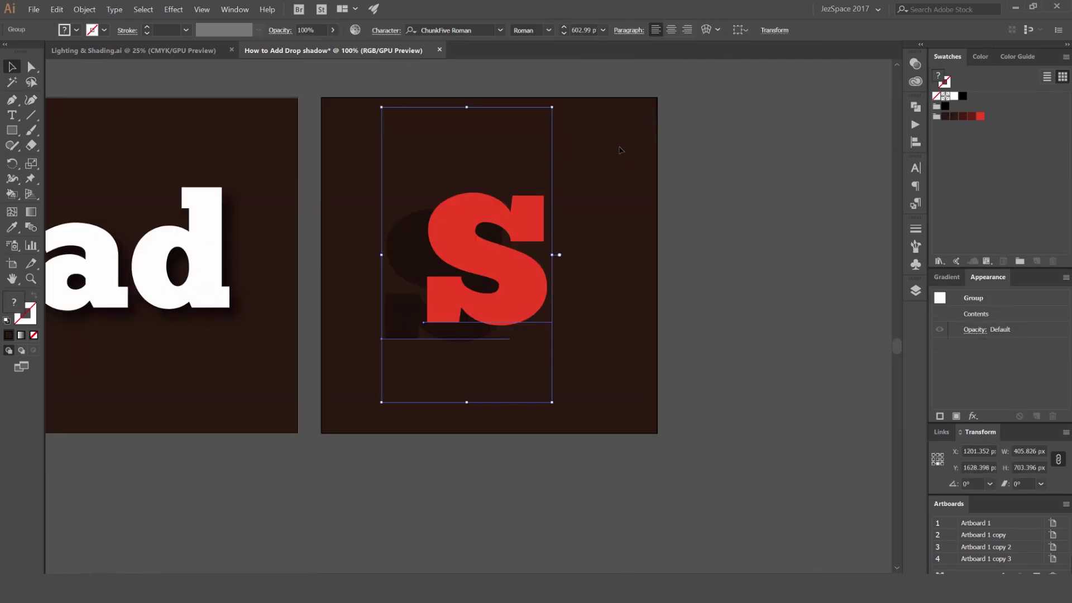
click(621, 149)
Try moving the shadow and the red S separately inside the group with the Direct Selection tool, undoing each move.
scroll(468, 239, up, 2)
click(375, 240)
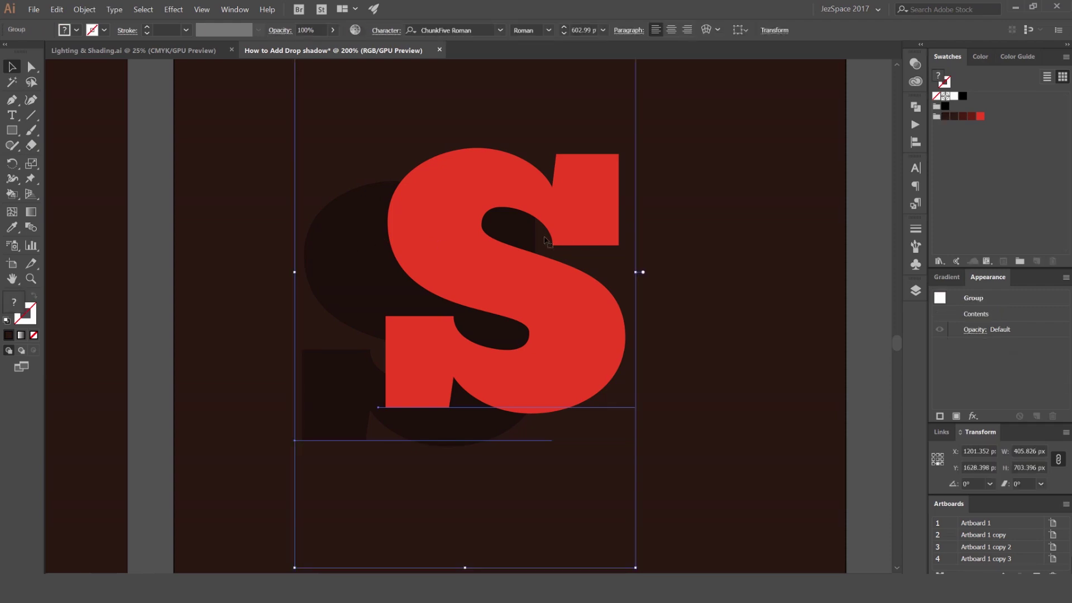
key(ctrl+shift+a)
key(a)
drag(370, 252, 258, 370)
key(ctrl+z)
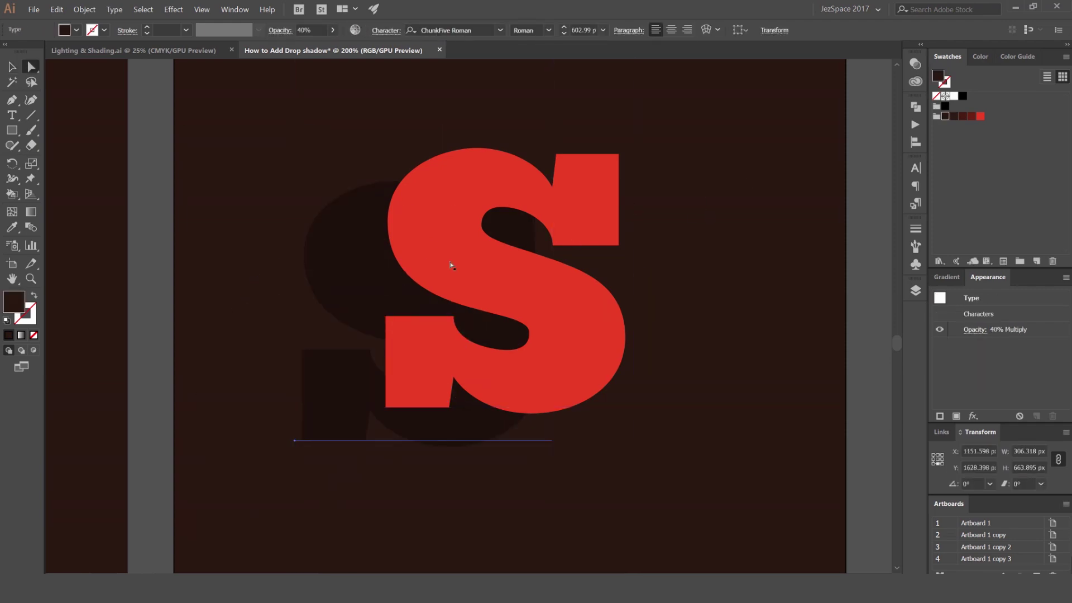
drag(452, 263, 593, 222)
key(ctrl+z)
drag(365, 242, 553, 217)
key(ctrl+z)
Nudge the shadow 90 px to the right and a net 10 px down, closer behind the red S.
key(shift+Right)
key(shift+Right)
key(shift+Right)
key(shift+Right)
key(shift+Right)
key(shift+Right)
key(shift+Right)
key(shift+Right)
key(shift+Right)
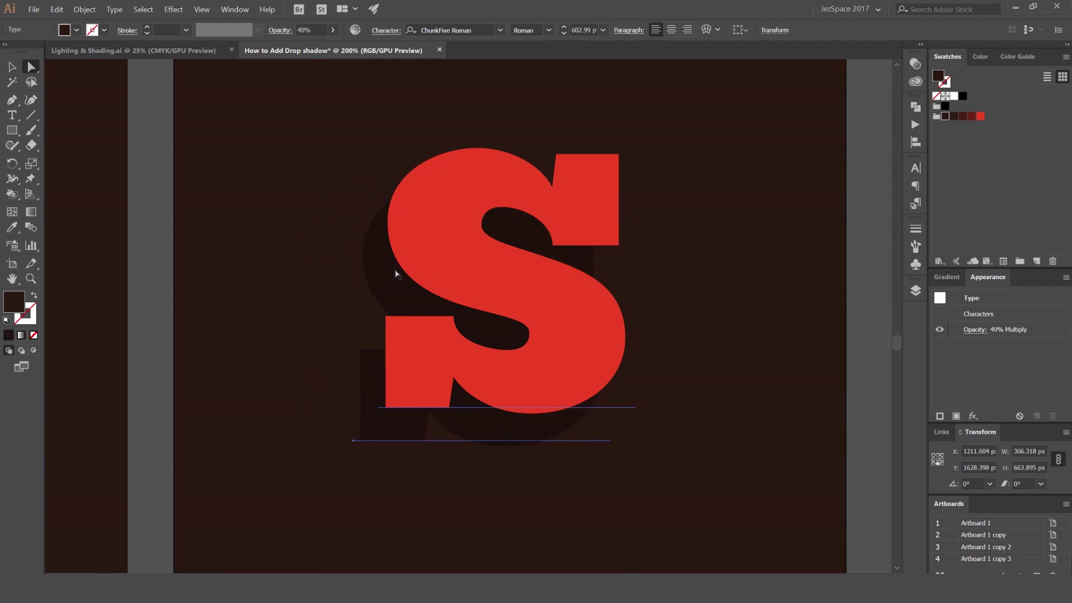
key(shift+Up)
key(shift+Up)
key(shift+Up)
key(shift+Down)
key(shift+Down)
key(shift+Down)
key(shift+Down)
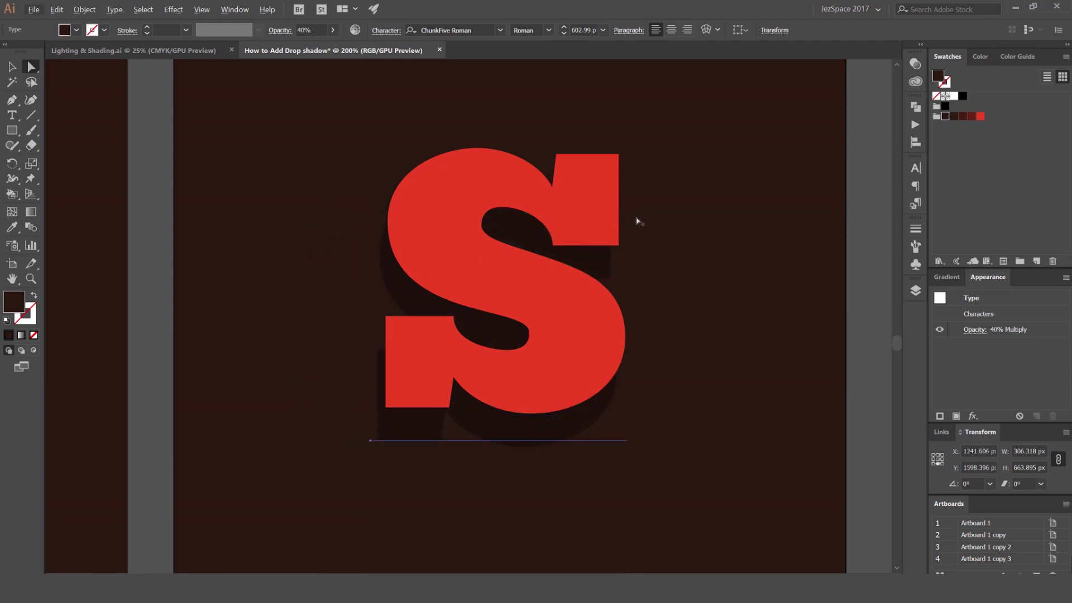
Move only the red S about 100 px to the left and slightly up, away from its shadow, and deselect.
click(691, 243)
scroll(658, 333, down, 1)
drag(607, 377, 697, 393)
key(ctrl+z)
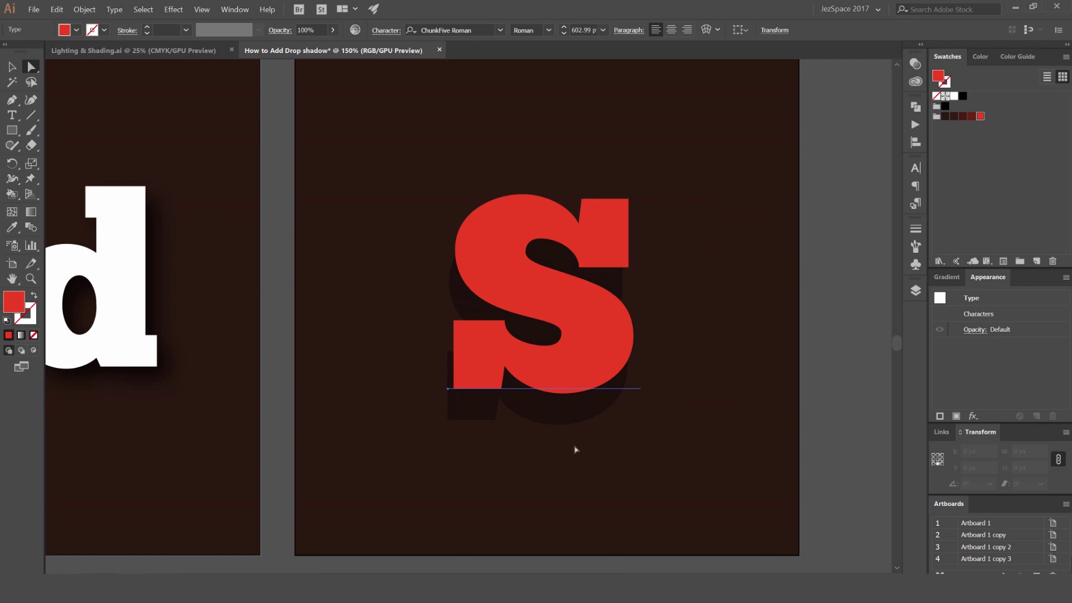
drag(546, 327, 480, 305)
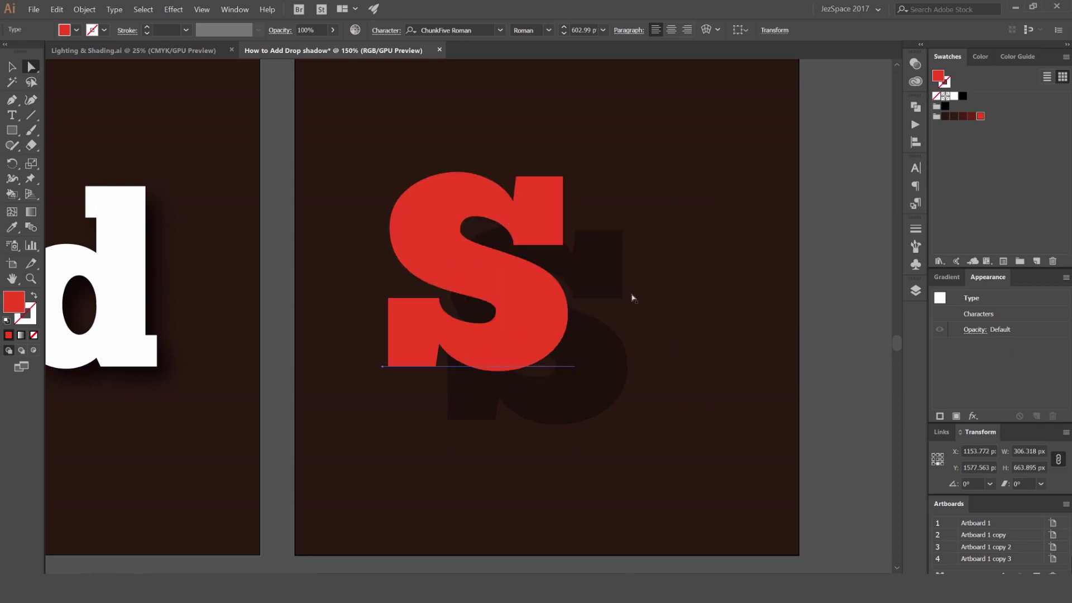
click(631, 296)
Reposition the shadow behind the red S, about 70 px to its right and 85 px above it, and deselect.
drag(589, 395, 644, 326)
key(shift+Up)
key(shift+Up)
key(shift+Up)
key(shift+Up)
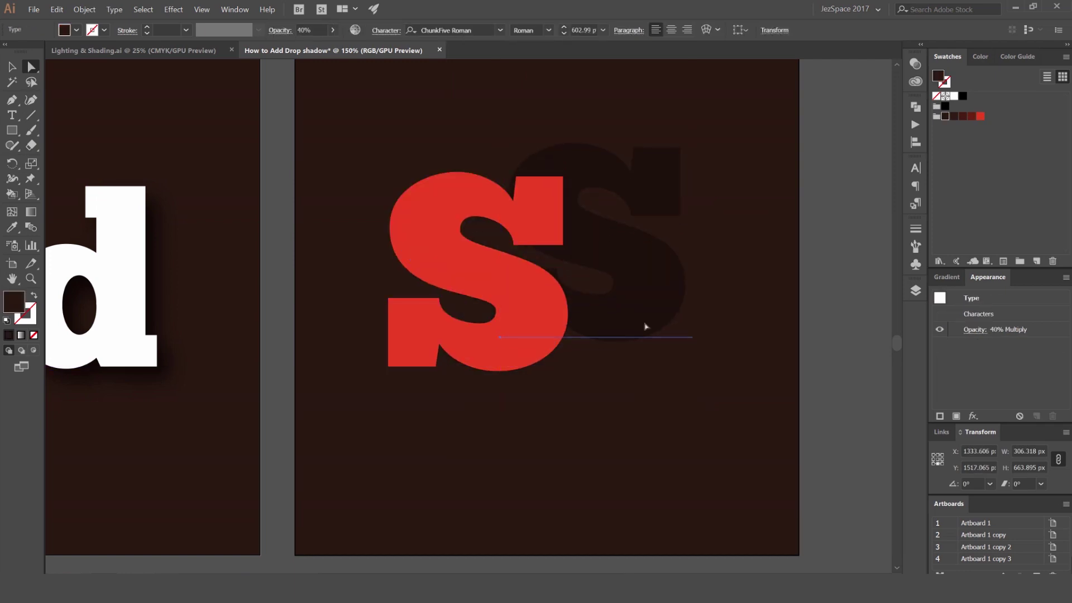
key(shift+Left)
key(shift+Left)
key(shift+Left)
key(shift+Left)
key(shift+Up)
key(shift+Left)
key(shift+Up)
key(shift+Up)
key(shift+Left)
key(shift+Left)
key(shift+Left)
key(shift+Left)
key(shift+Left)
key(shift+Left)
key(shift+Left)
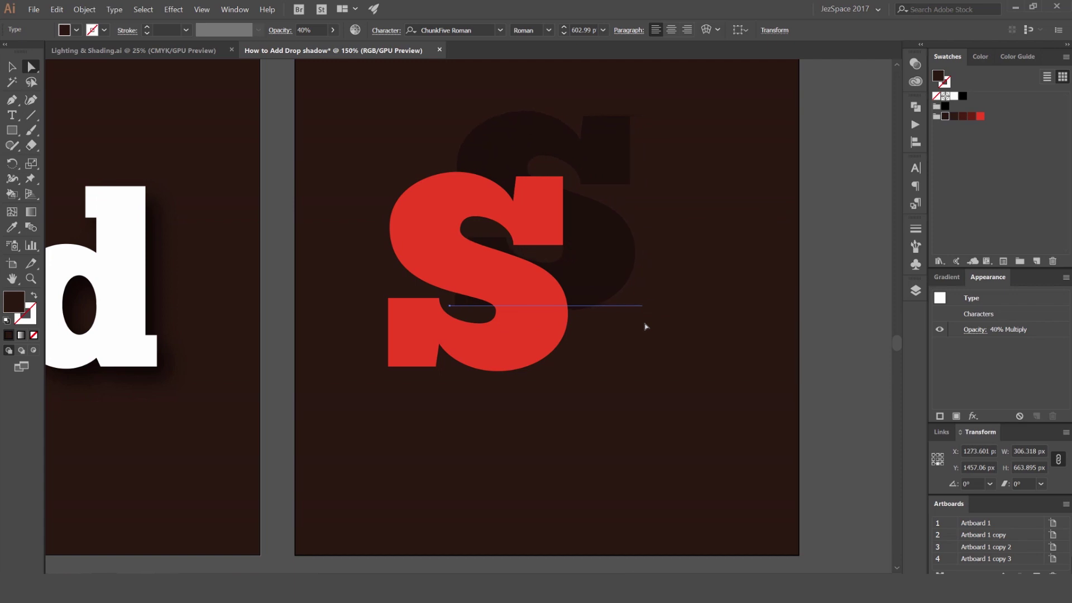
key(shift+Down)
click(676, 243)
Move the shadow down and to the left so it sits close behind the lower edge of the red S.
key(ctrl+minus)
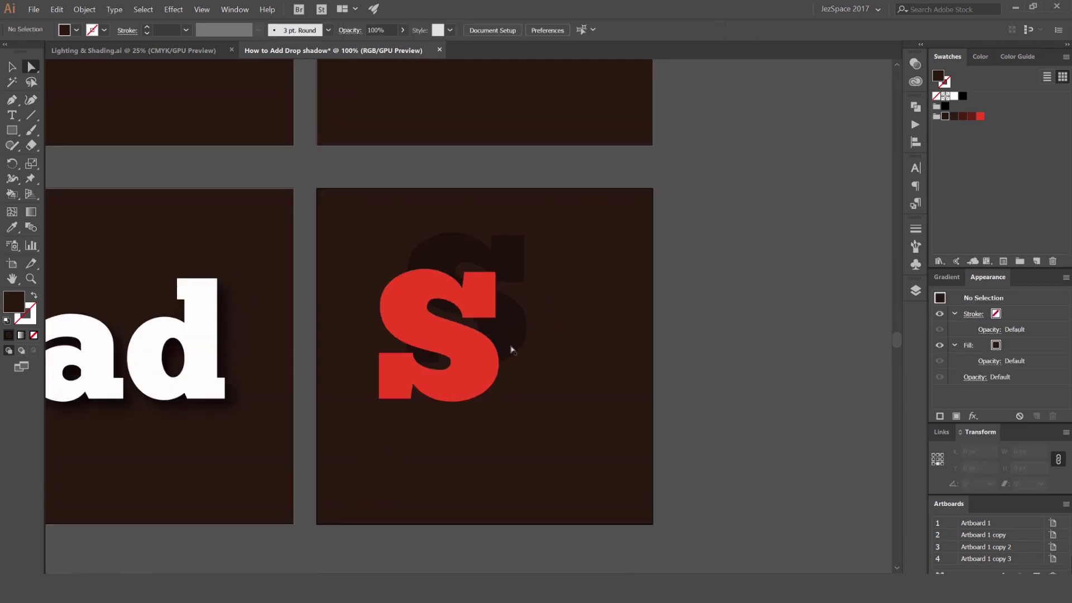
drag(545, 220, 446, 329)
drag(446, 330, 469, 367)
click(611, 371)
drag(612, 372, 622, 235)
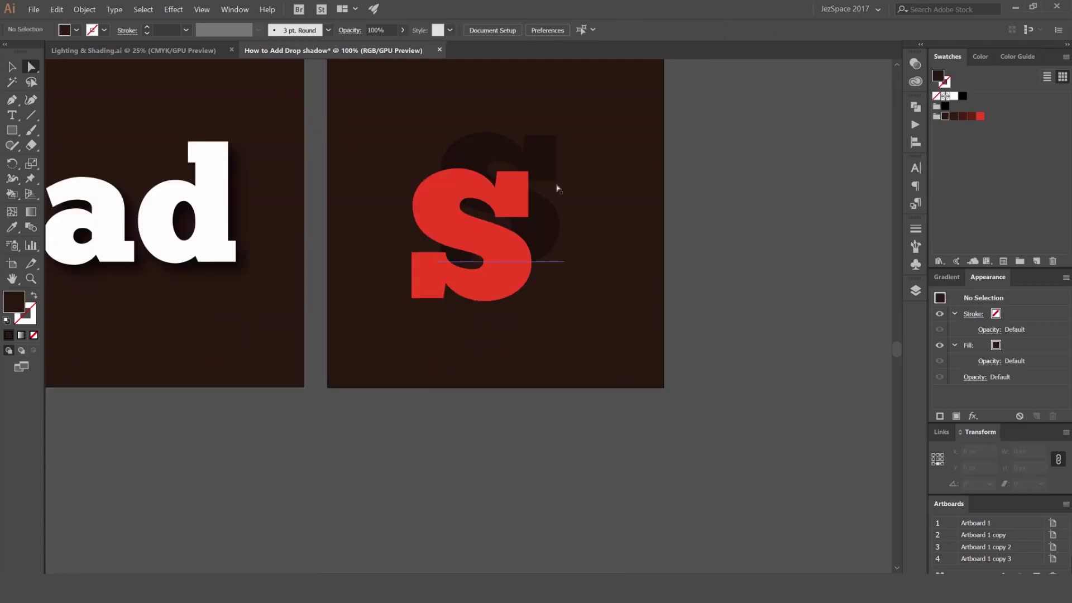
drag(550, 159, 521, 214)
click(643, 204)
Move the red S and its shadow together up and right toward the middle of the artboard, and deselect.
click(613, 208)
click(536, 233)
drag(509, 274, 534, 238)
click(626, 192)
scroll(627, 191, down, 2)
drag(696, 178, 676, 210)
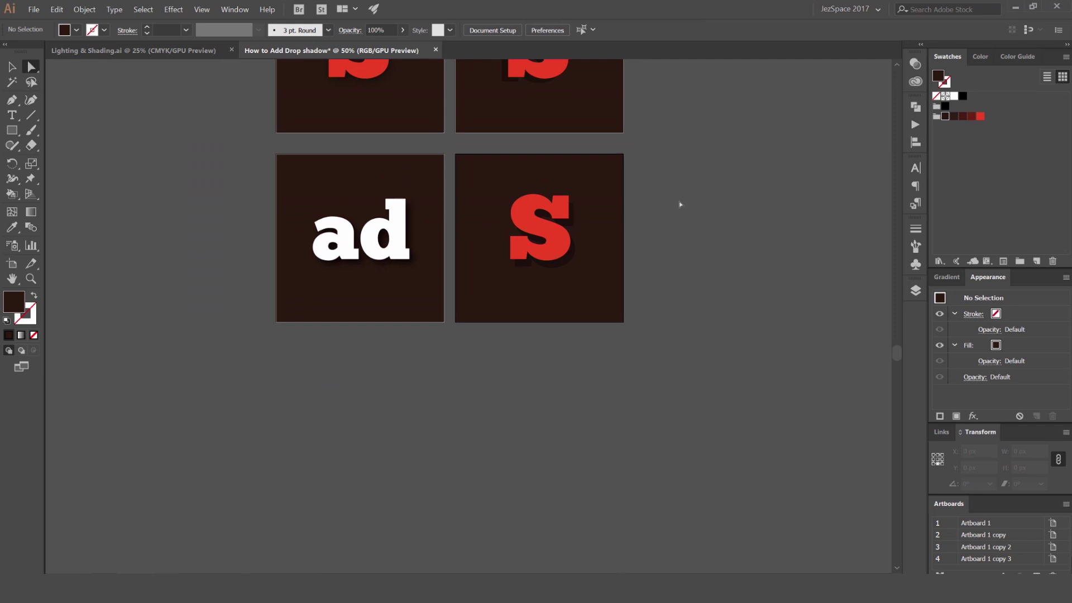